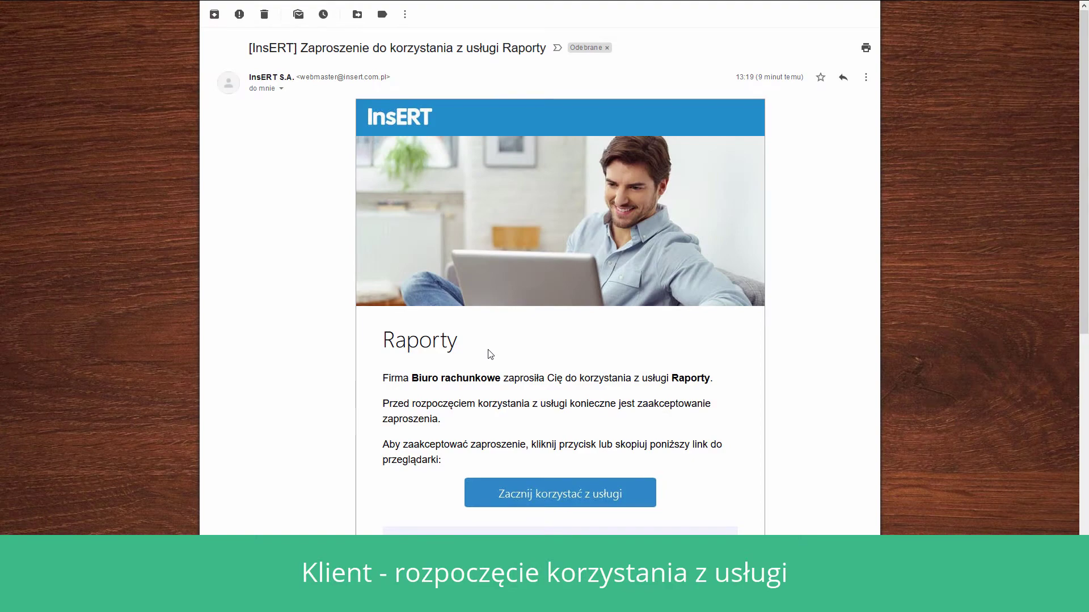
- Start using the Raporty service from the e-mail invitation and log in to Portal Biura
click(561, 500)
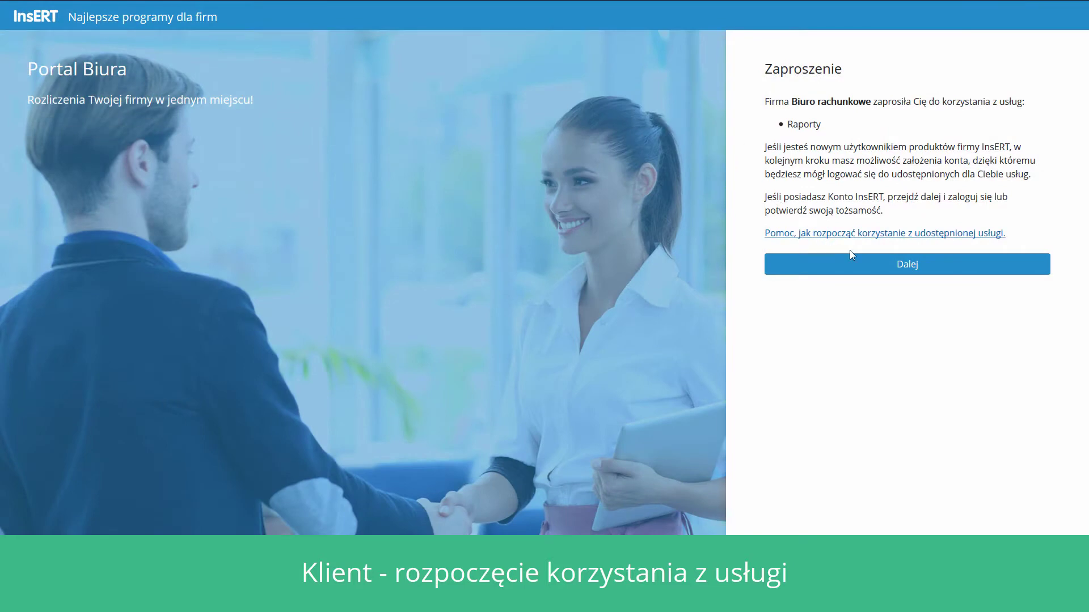
click(906, 264)
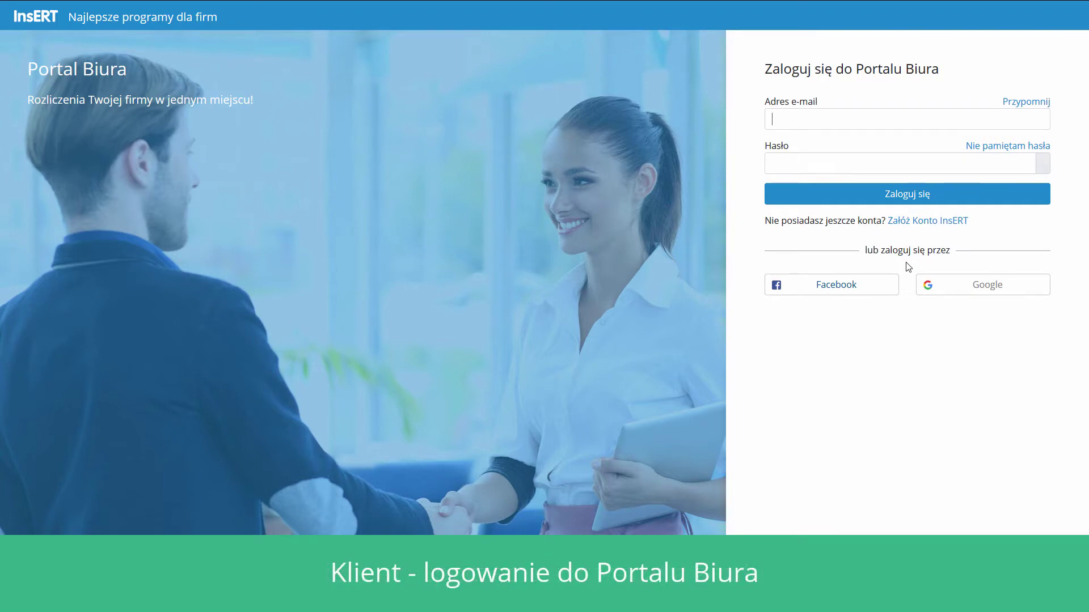
click(902, 197)
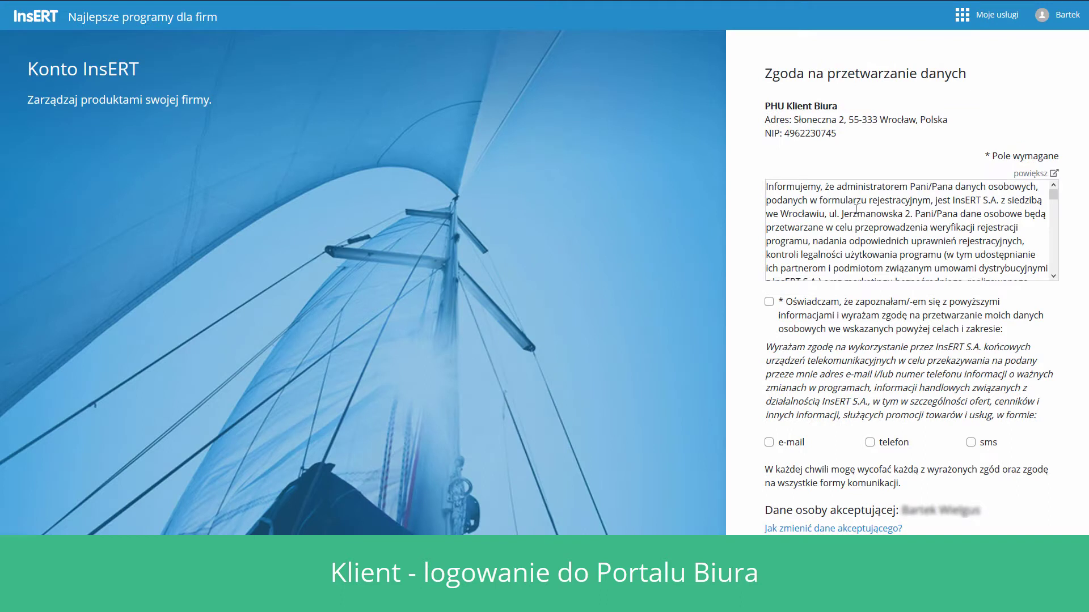
- Give the required data-processing consent, accept the Raporty service terms for PHU Klient Biura and continue to Portal Biura
click(769, 302)
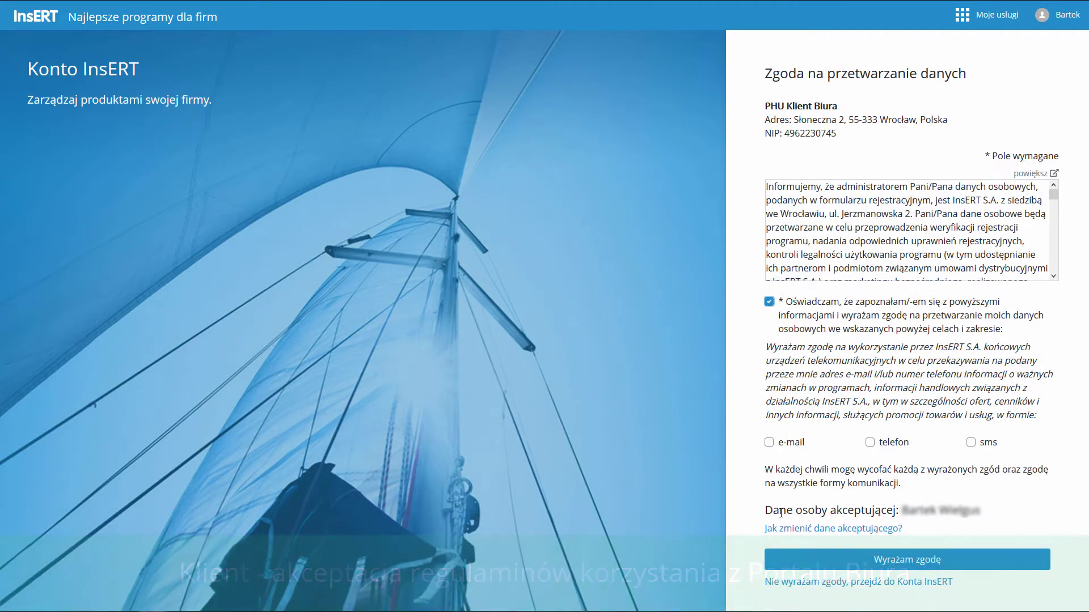
click(905, 561)
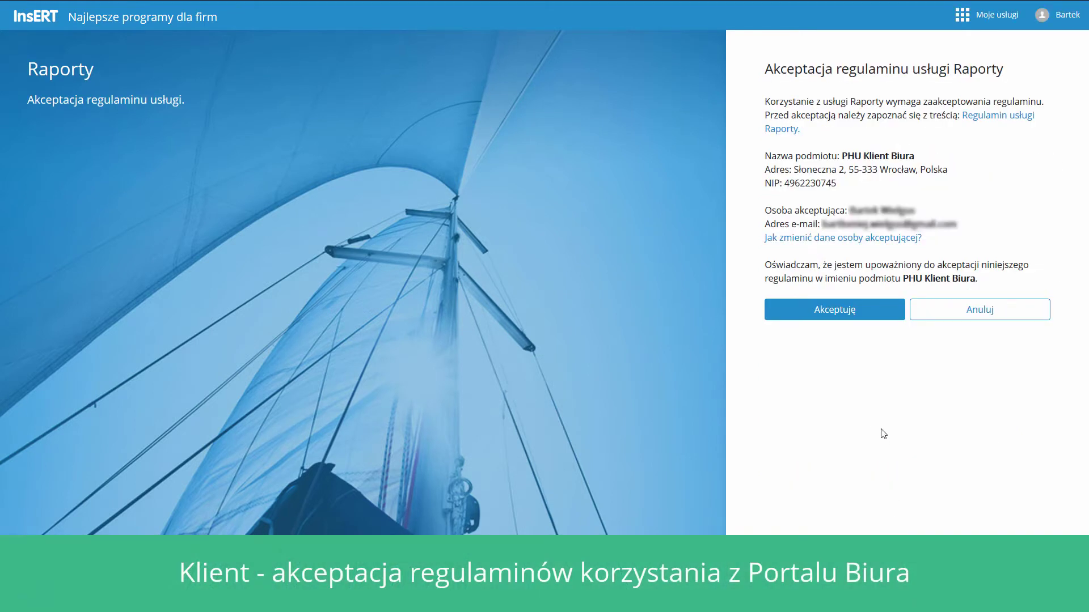
click(849, 316)
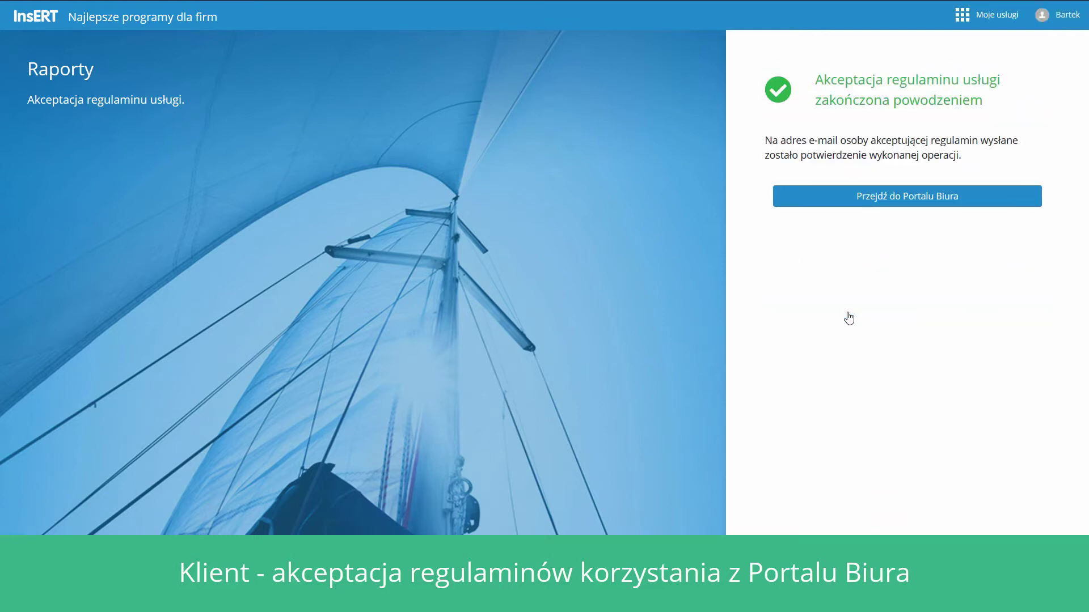
click(872, 204)
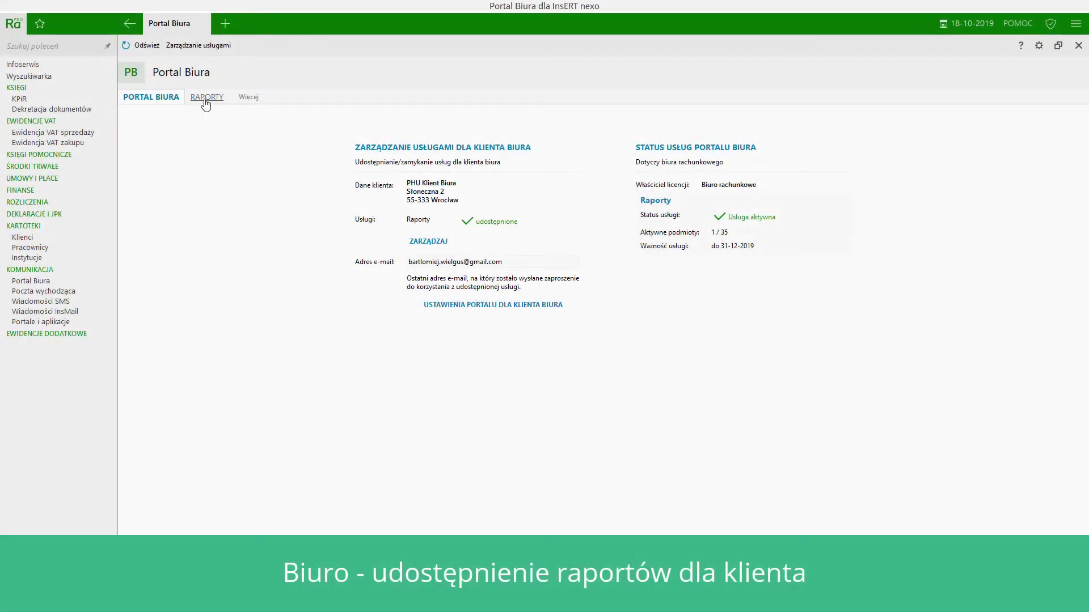
- In InsERT nexo, send the client the Ewidencja VAT and Księgi rachunkowe reports for wrzesień 2019
click(206, 100)
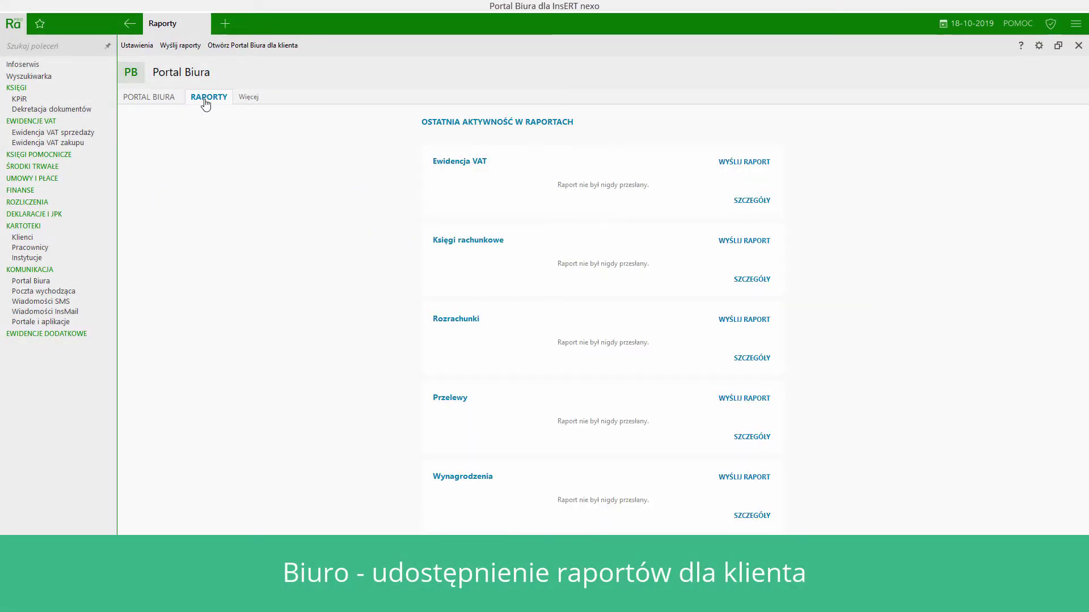
click(735, 162)
click(416, 252)
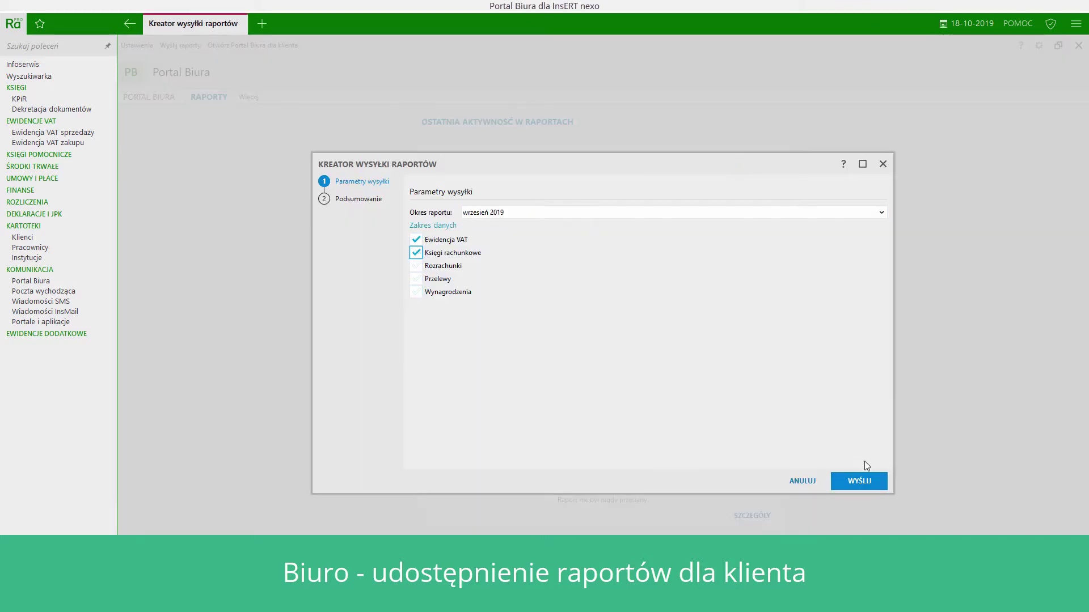
click(879, 480)
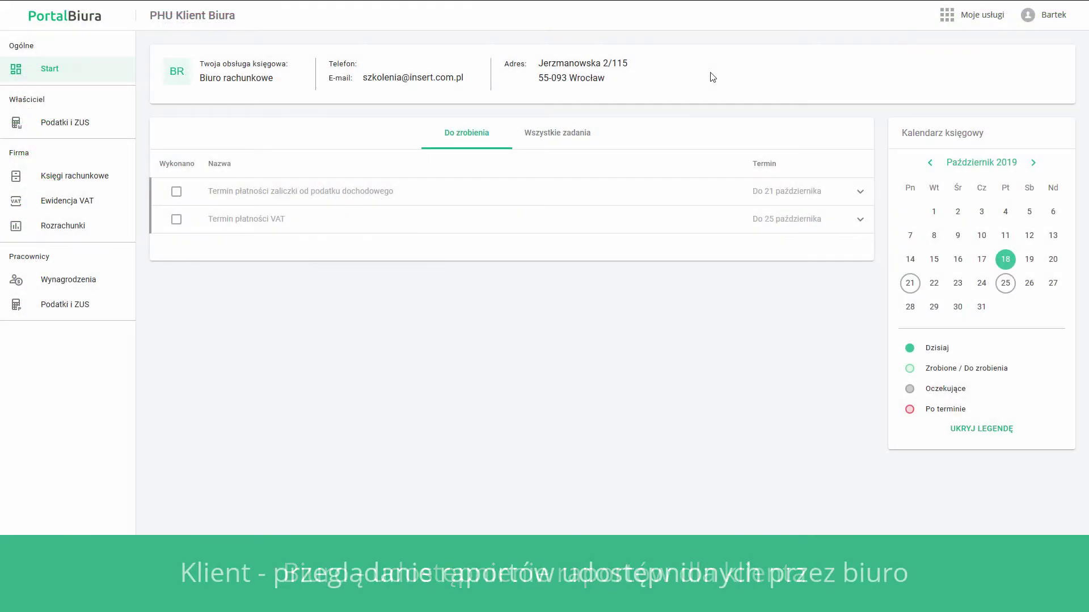
- In the client's Portal Biura, view the Ewidencja VAT report and the detailed Księgi rachunkowe report for Wrzesień 2019
click(61, 205)
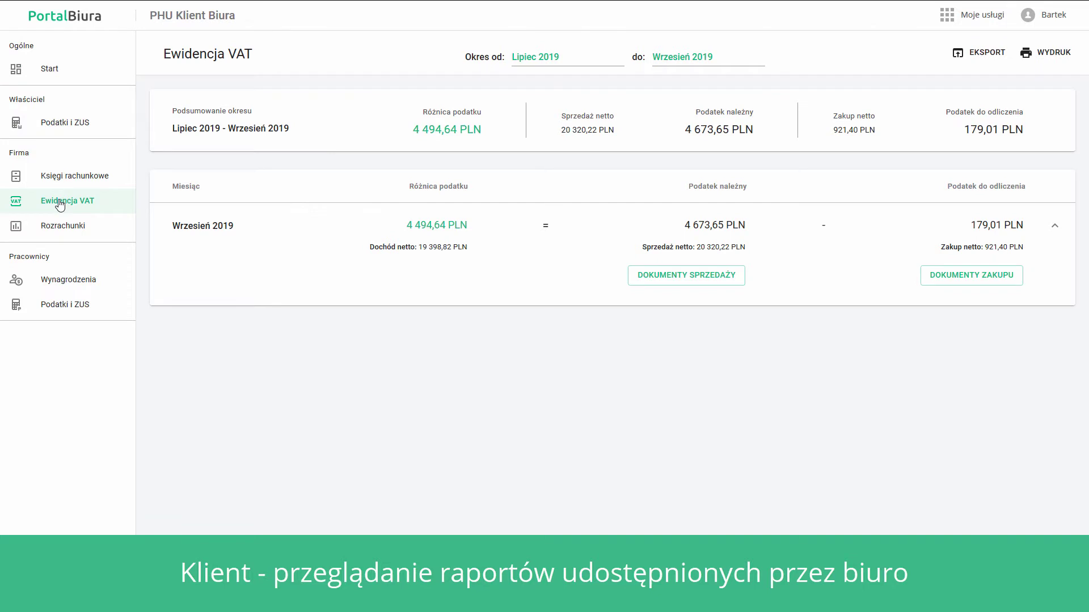
click(89, 180)
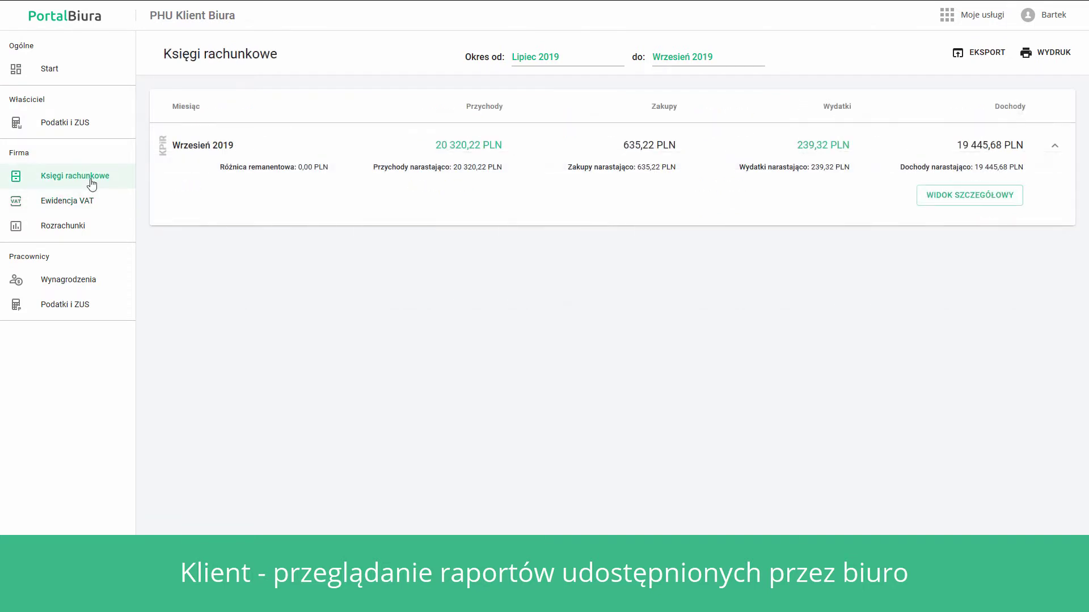
click(1003, 199)
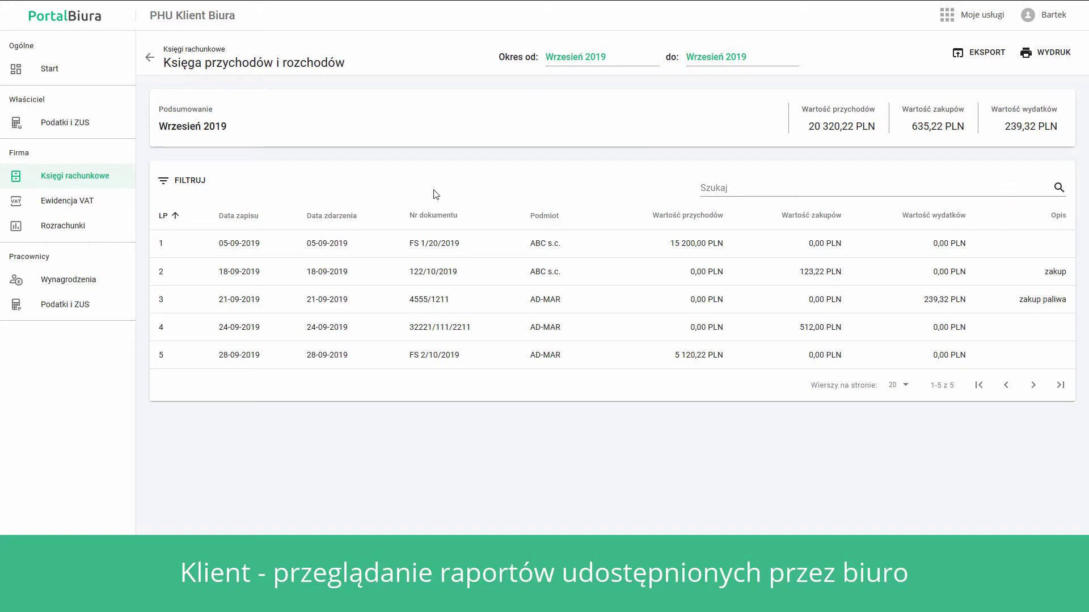
- Filter the revenue and expense ledger entries by the cost type Eksploatacja pojazdu
click(173, 180)
click(235, 251)
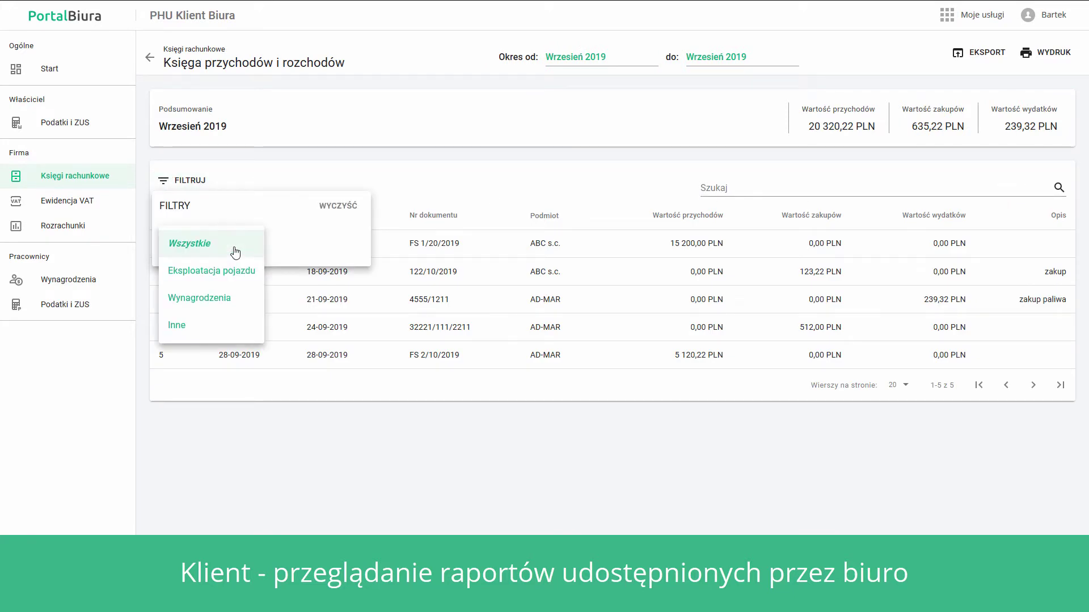
click(236, 271)
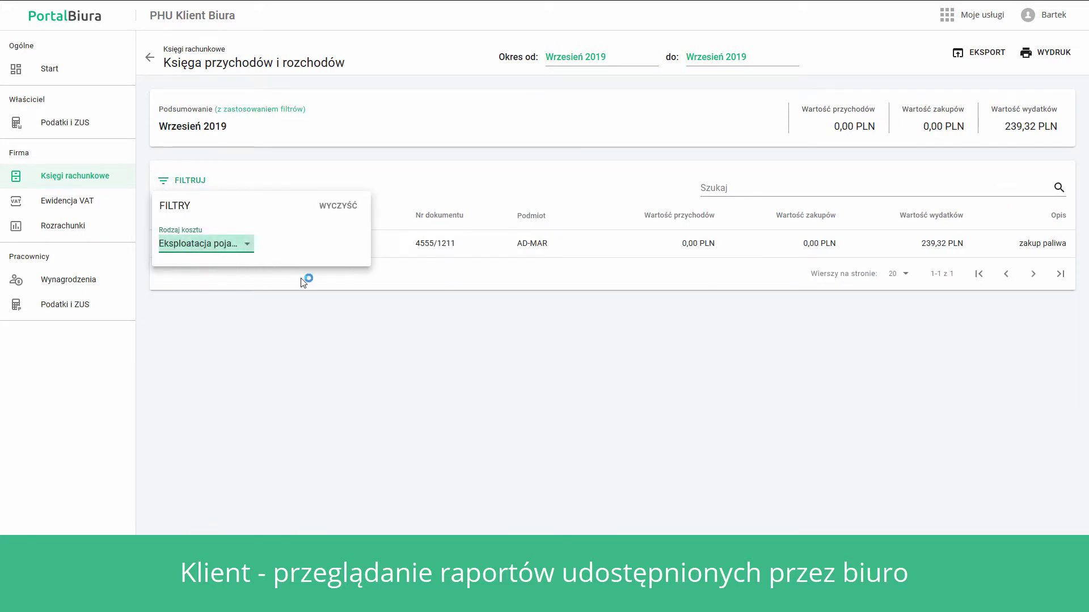
click(467, 286)
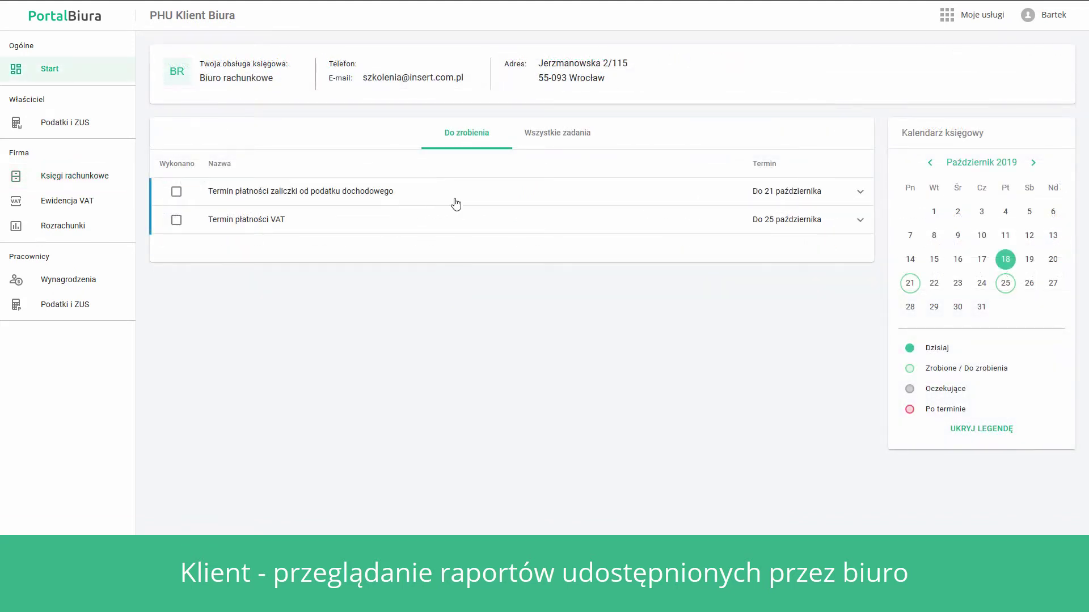
- Review the details of the VAT payment task and the owner's tax and ZUS reports
click(860, 223)
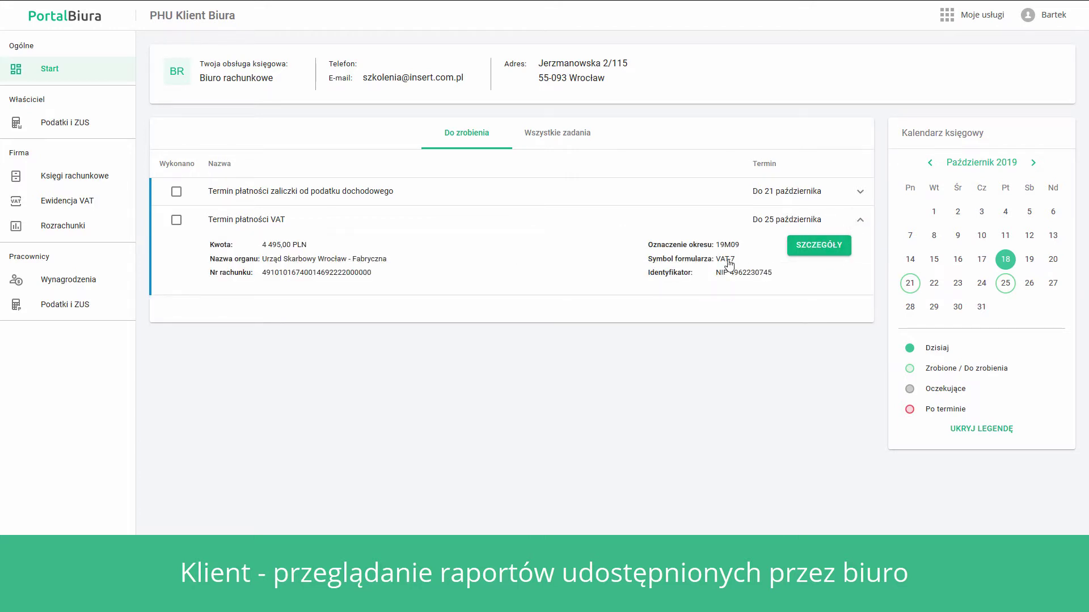
click(71, 132)
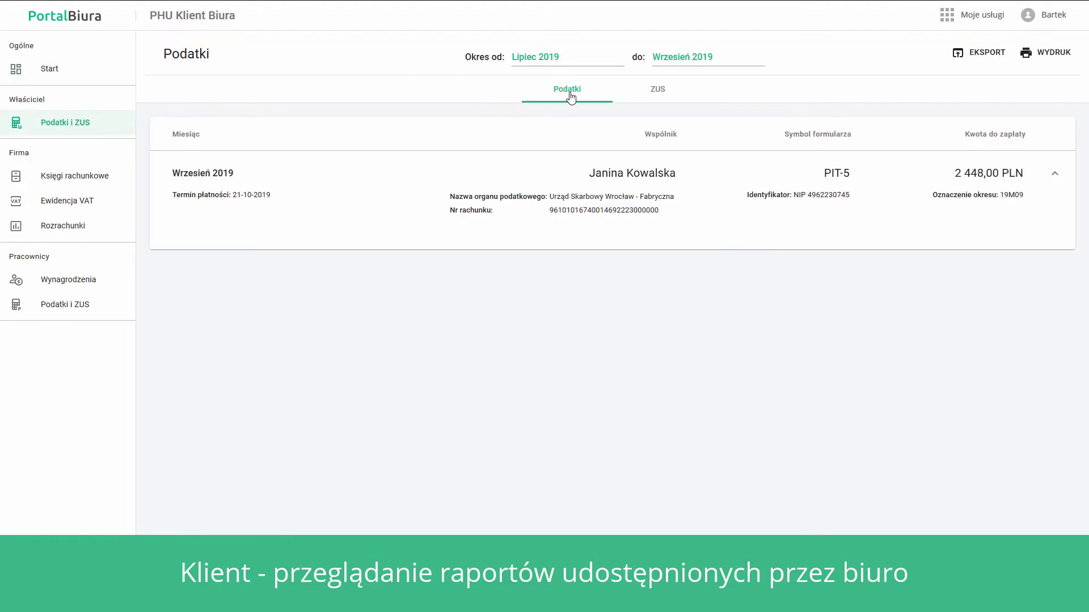
click(658, 94)
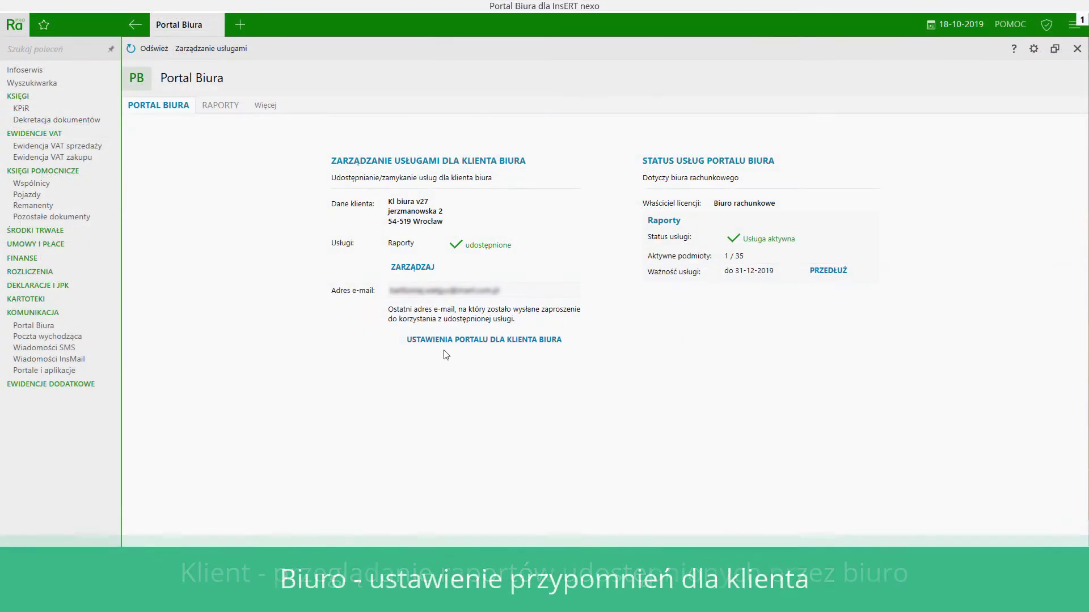
- In InsERT nexo's client portal settings, enable SMS notifications for Termin dostarczenia dokumentów and Termin rozliczenia z biurem
click(471, 342)
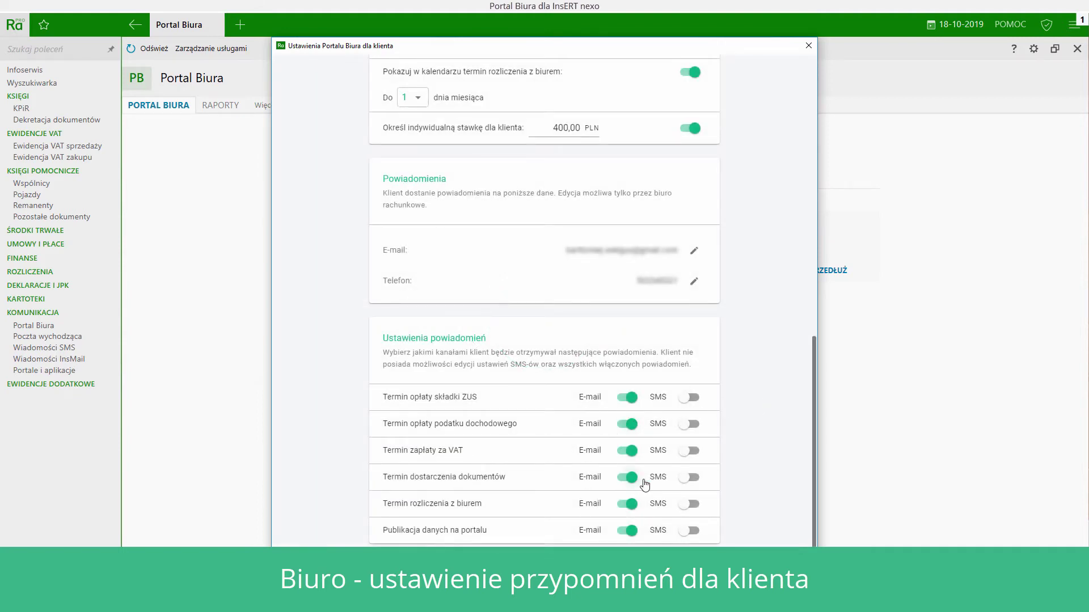
click(687, 482)
click(696, 508)
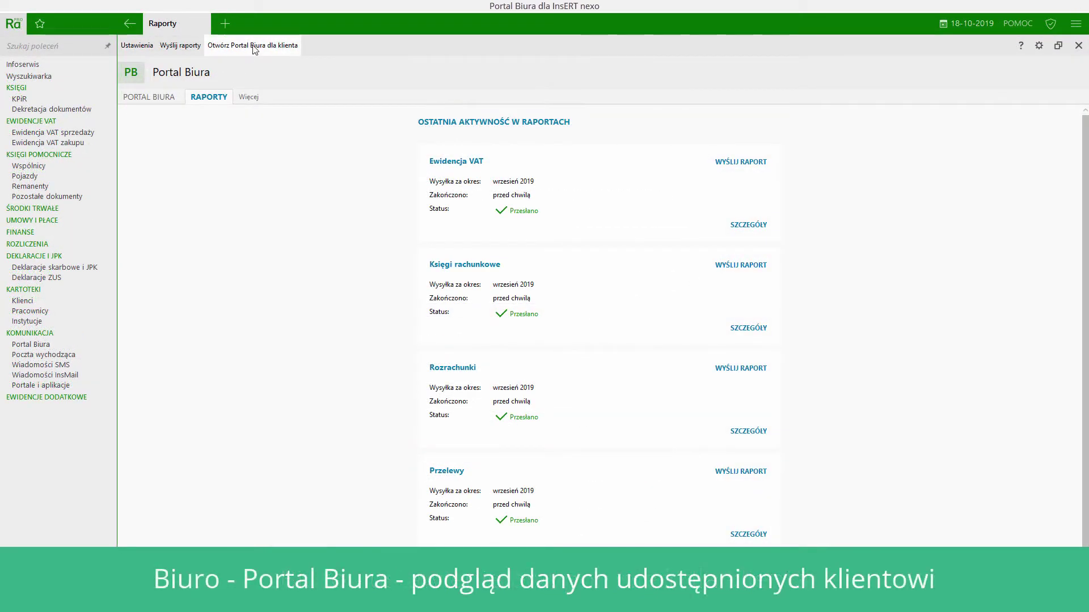
- Open the client's Portal Biura from InsERT nexo and view the purchase documents in the Ewidencja VAT for Wrzesień 2019
click(253, 48)
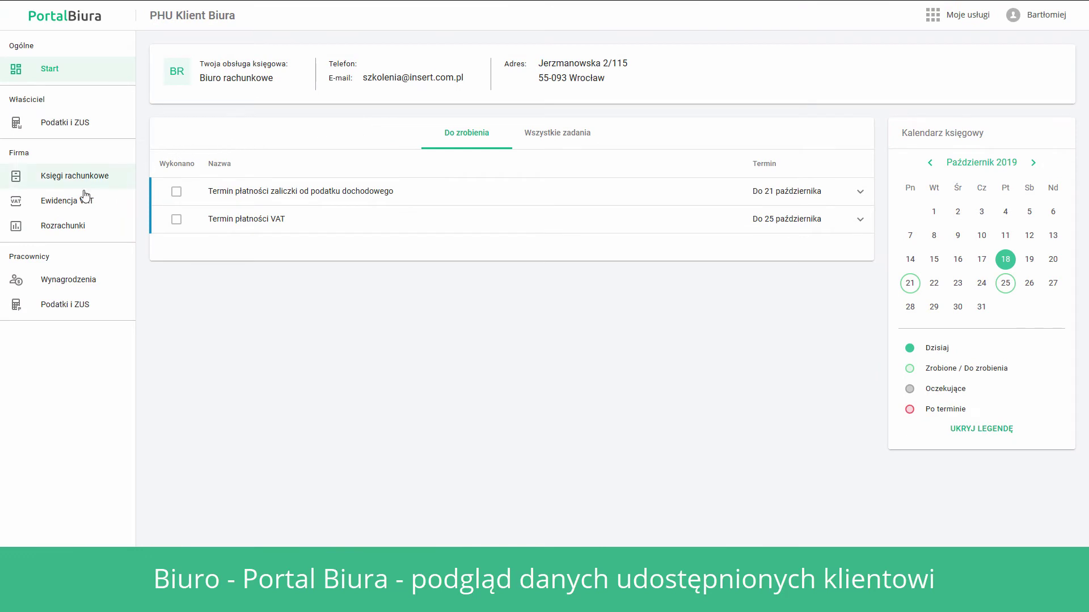
click(70, 202)
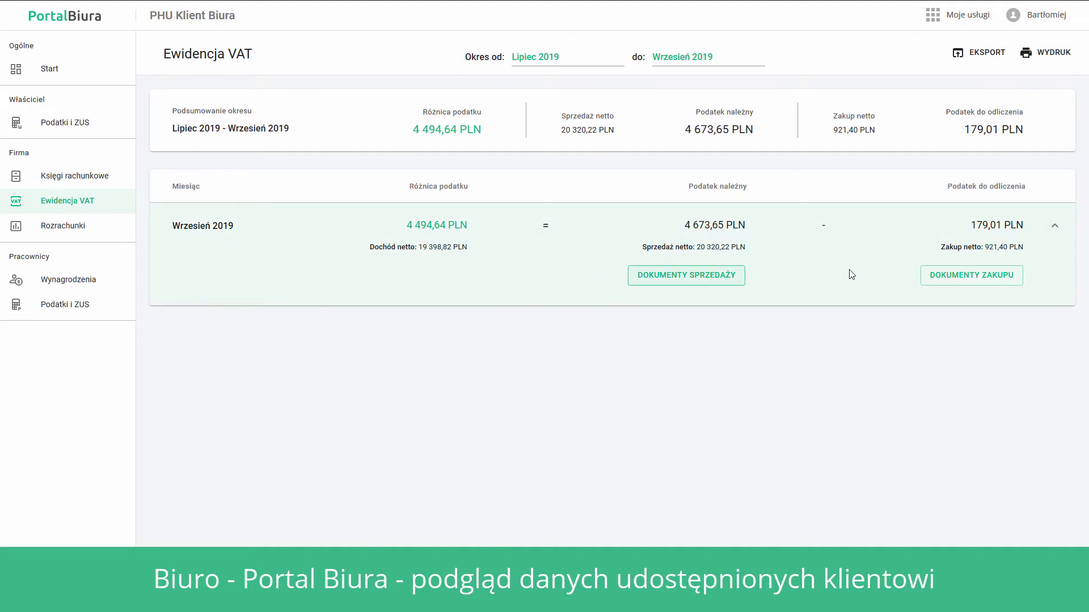
click(968, 279)
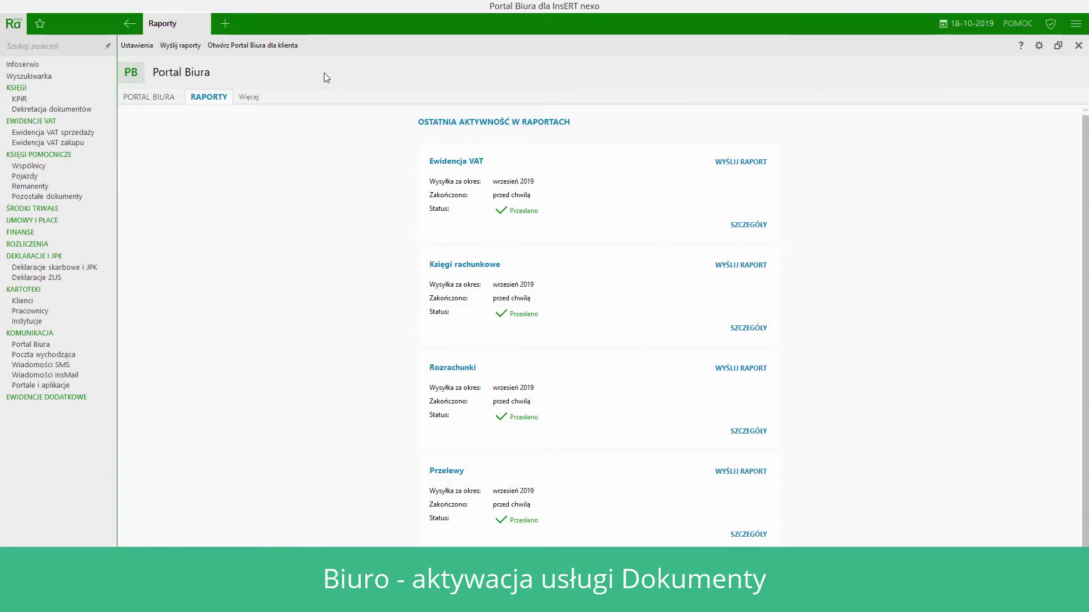
- In InsERT nexo's Laboratorium (XX), accept the laboratory terms and enable the Portal Biura - Dokumenty feature
key(ctrl+space)
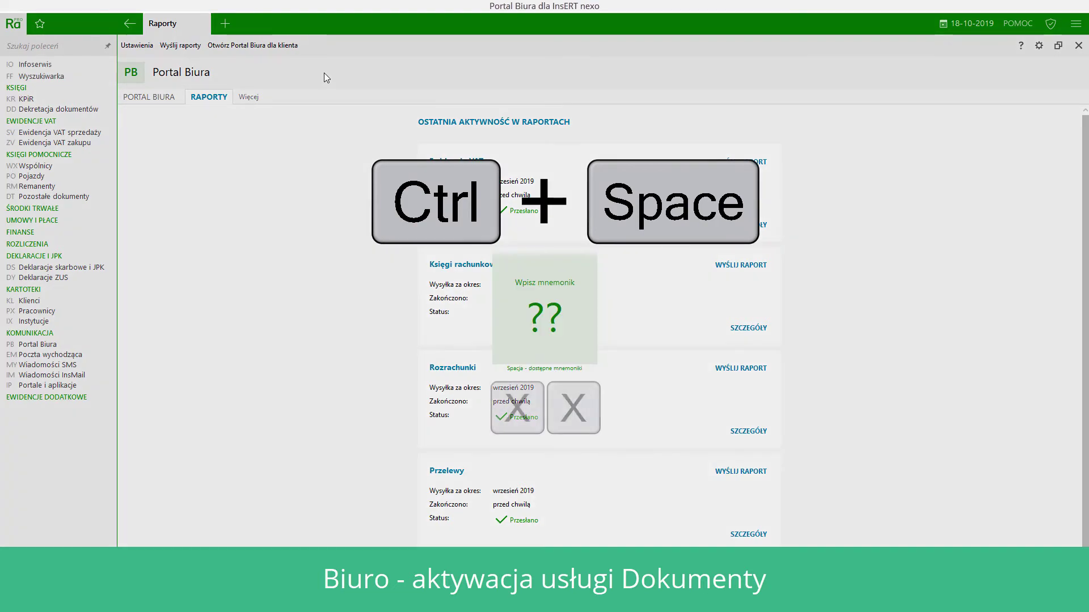
key(x)
key(x)
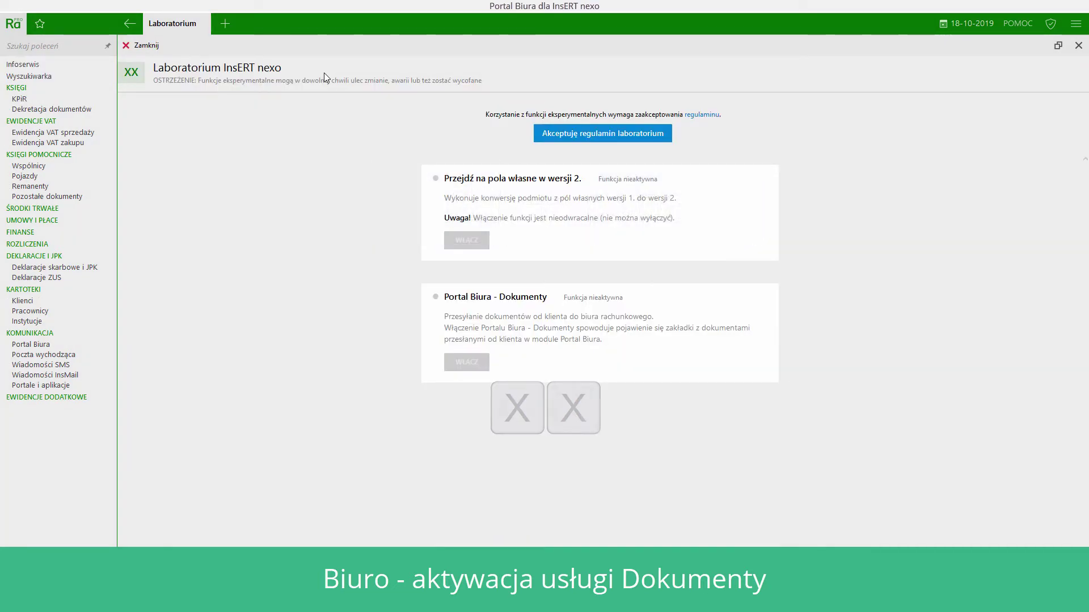
click(594, 139)
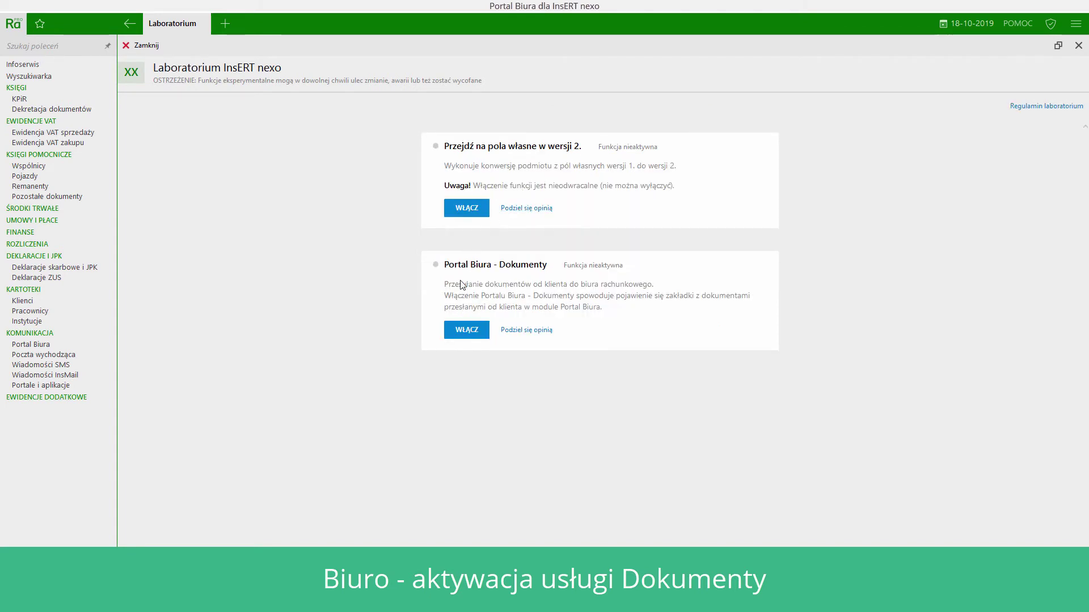
click(469, 334)
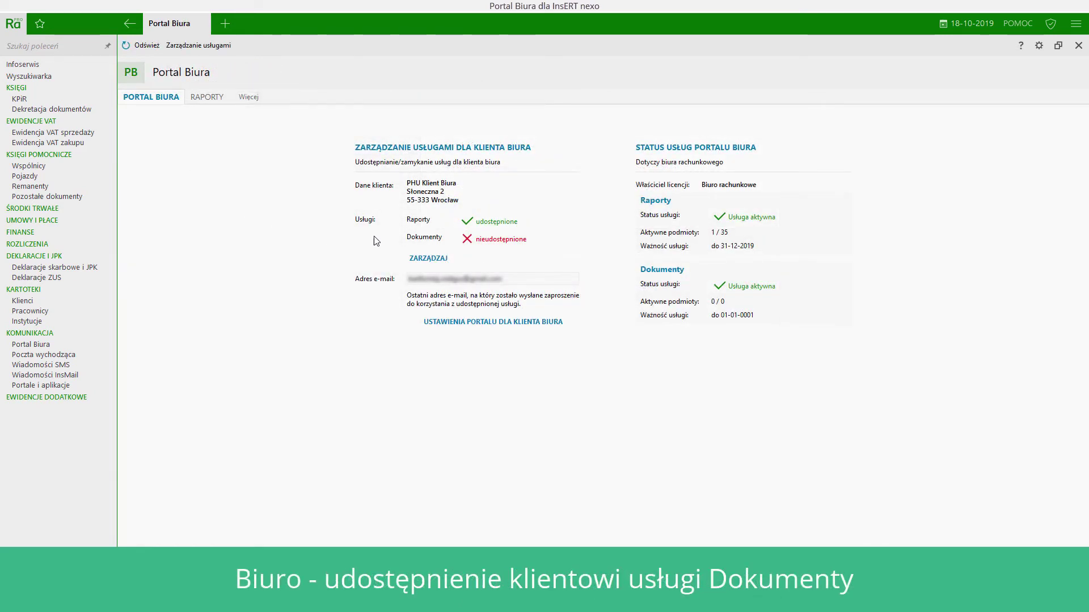
- Share the Dokumenty service with PHU Klient Biura and open the Dokumenty section
click(429, 260)
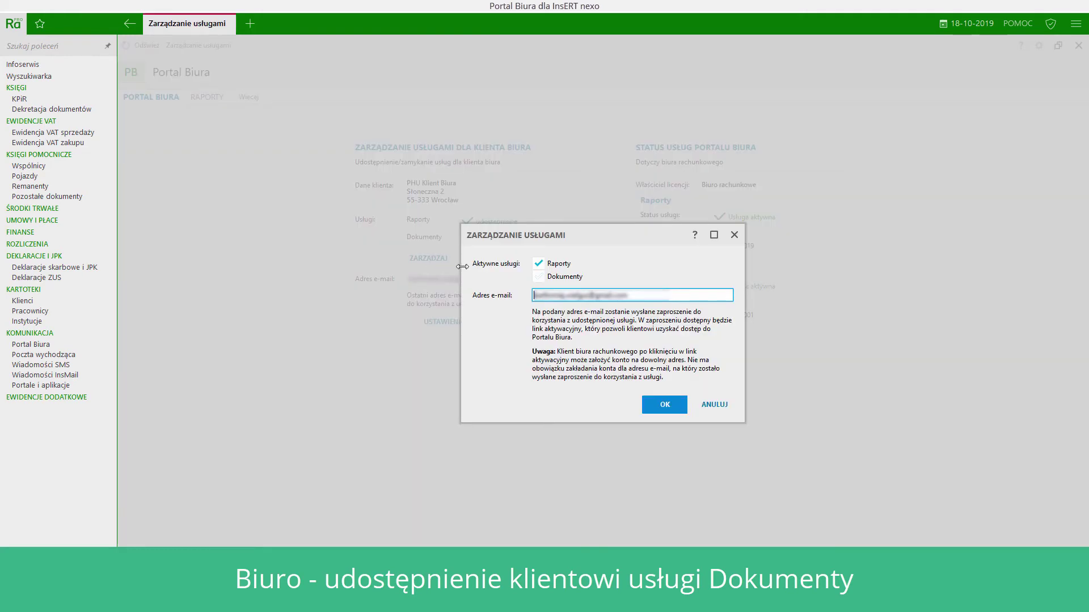
click(536, 277)
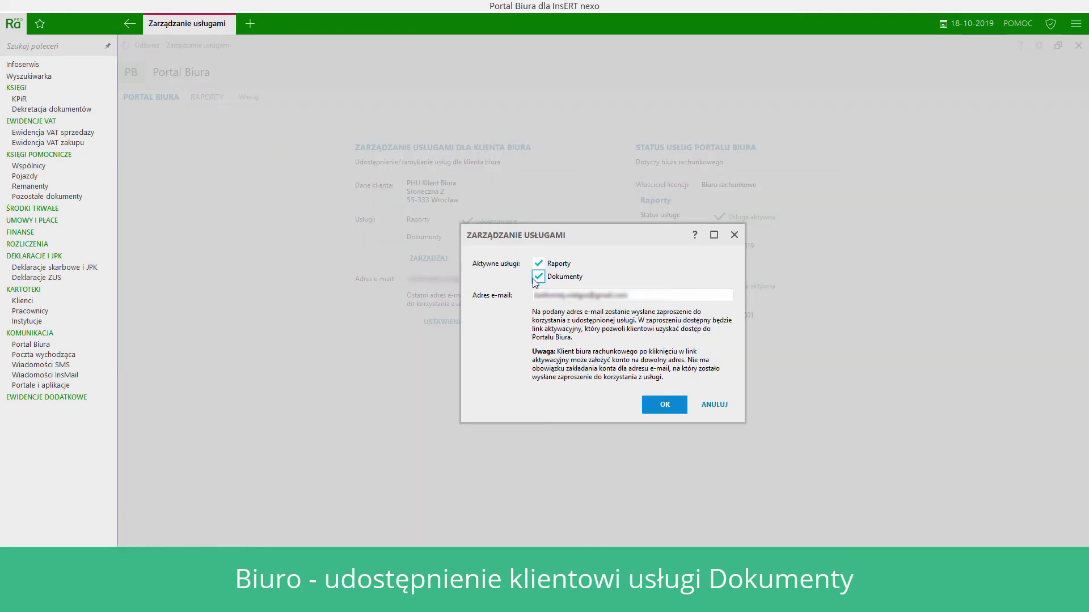
click(665, 405)
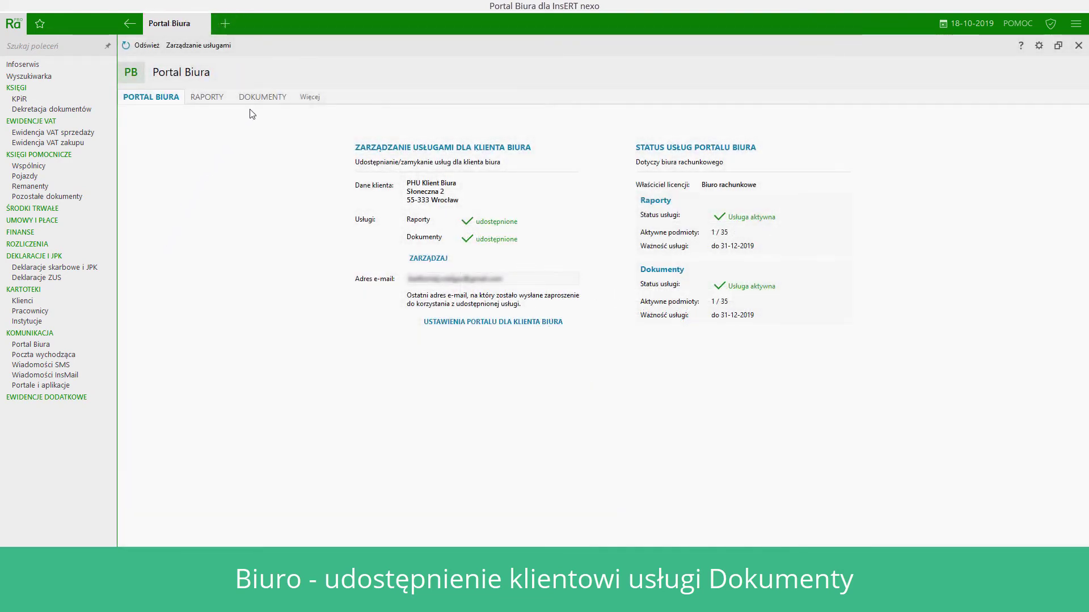
click(262, 99)
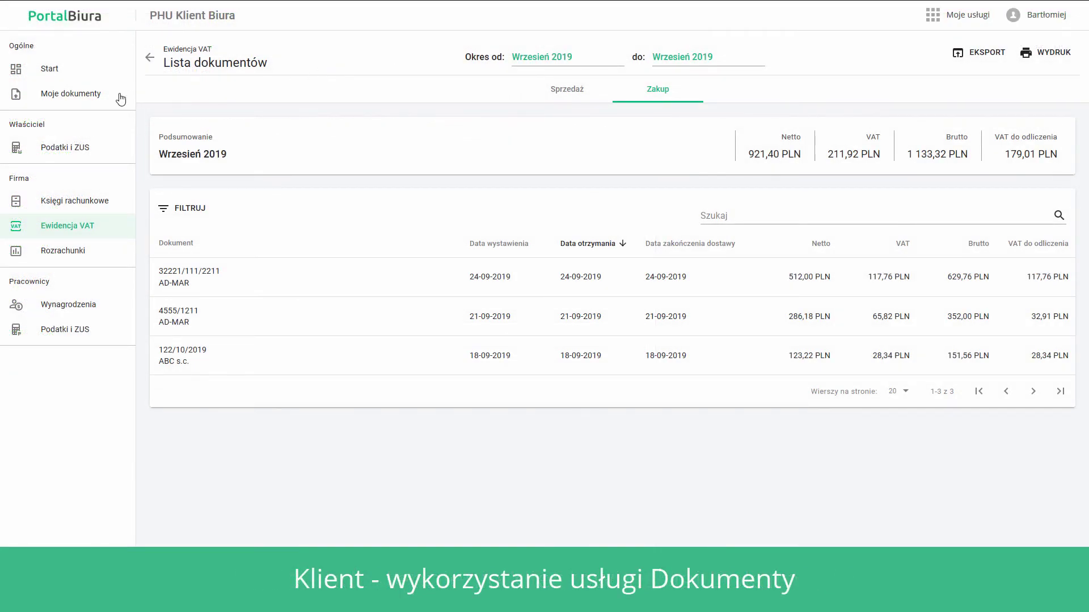
- In the client's Portal Biura, add faktura vat.pdf from the desktop to the documents with the comment "zakup materiałów promocyjnych"
click(69, 98)
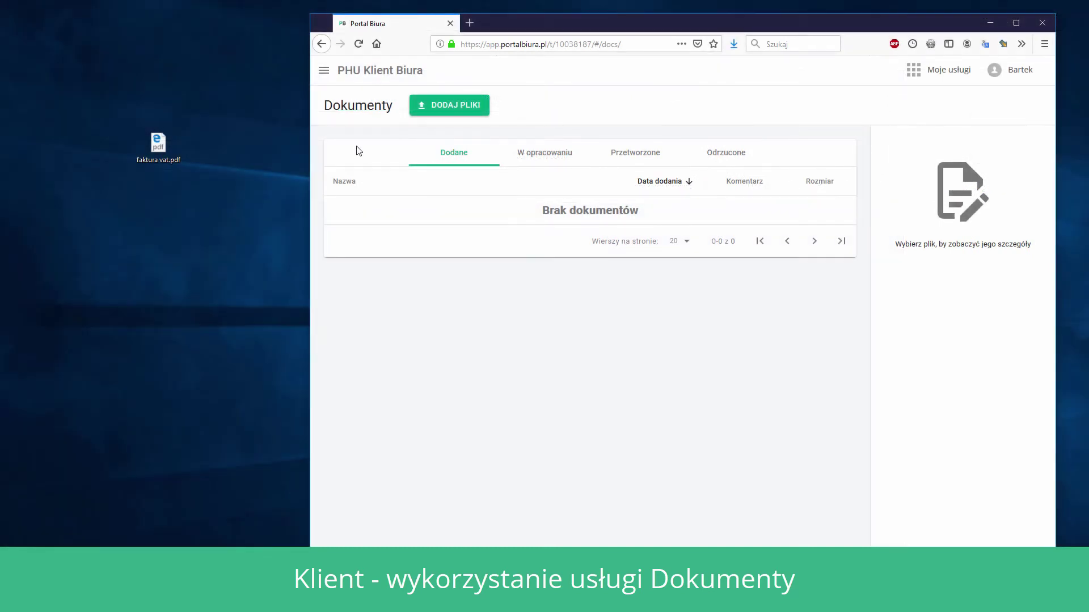
drag(158, 145, 540, 222)
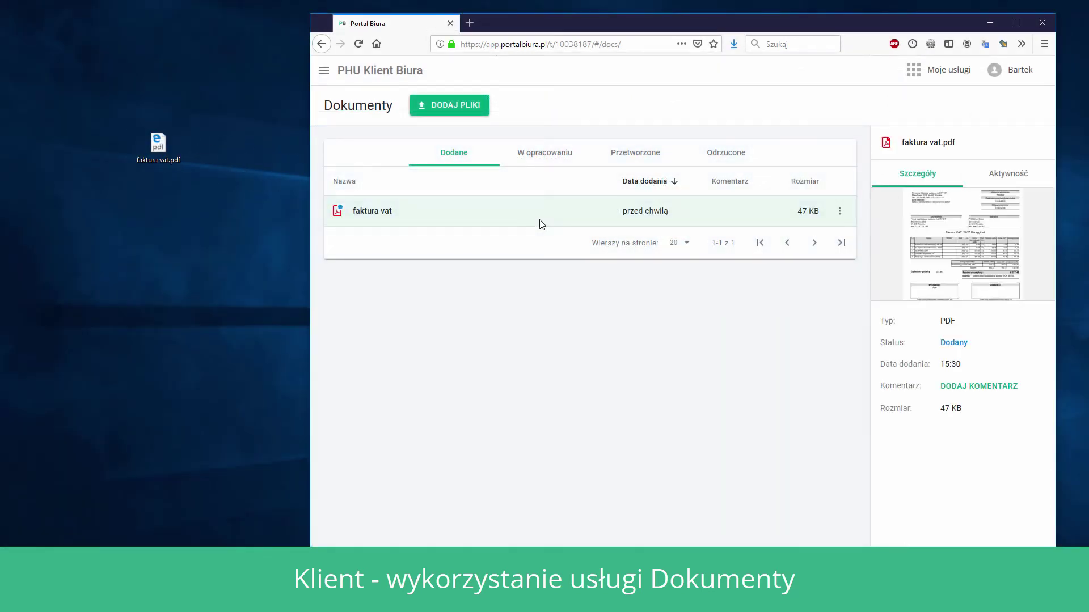
click(972, 386)
text(zakup materiałów promocyjnych)
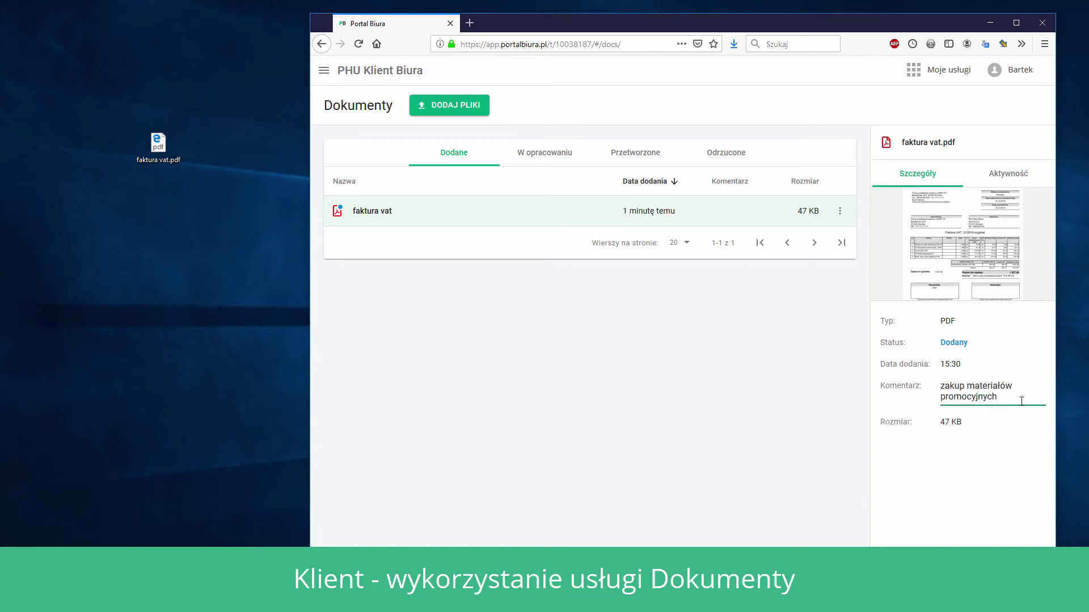
- Commit the comment on faktura vat.pdf, and download the client's sent documents in the Dokumenty section of InsERT nexo
click(809, 358)
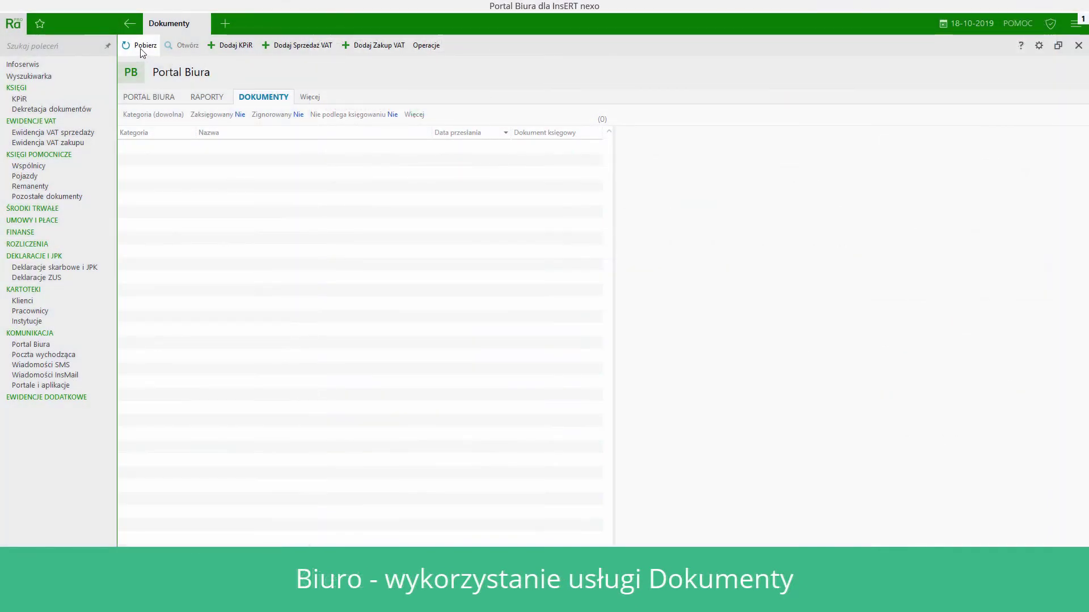
click(142, 51)
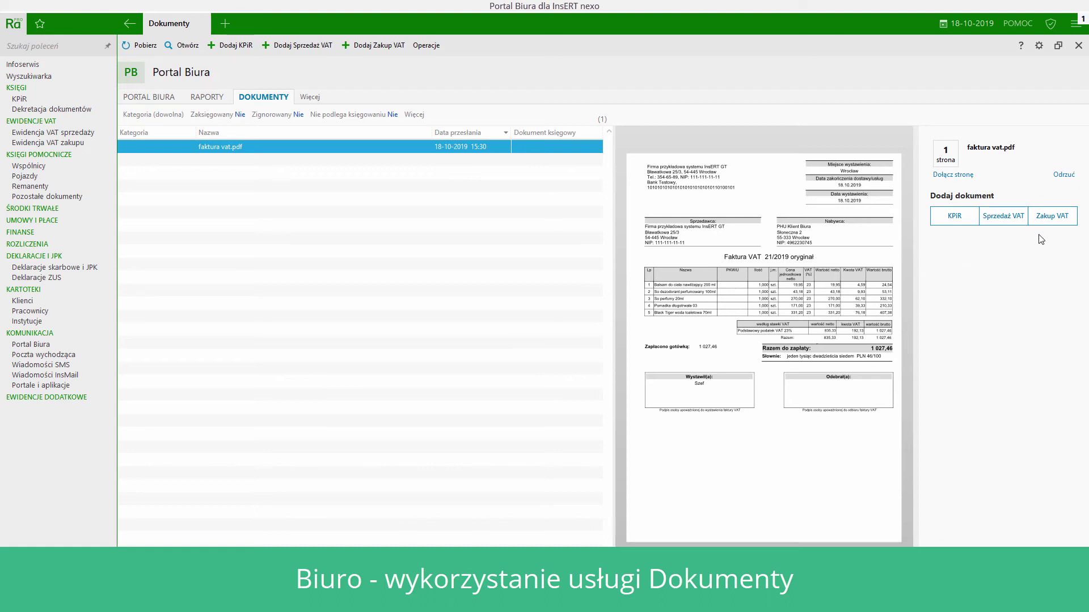
- Start a new KPiR Wydatek entry from faktura vat.pdf, maximize its window and widen the invoice preview
click(1056, 218)
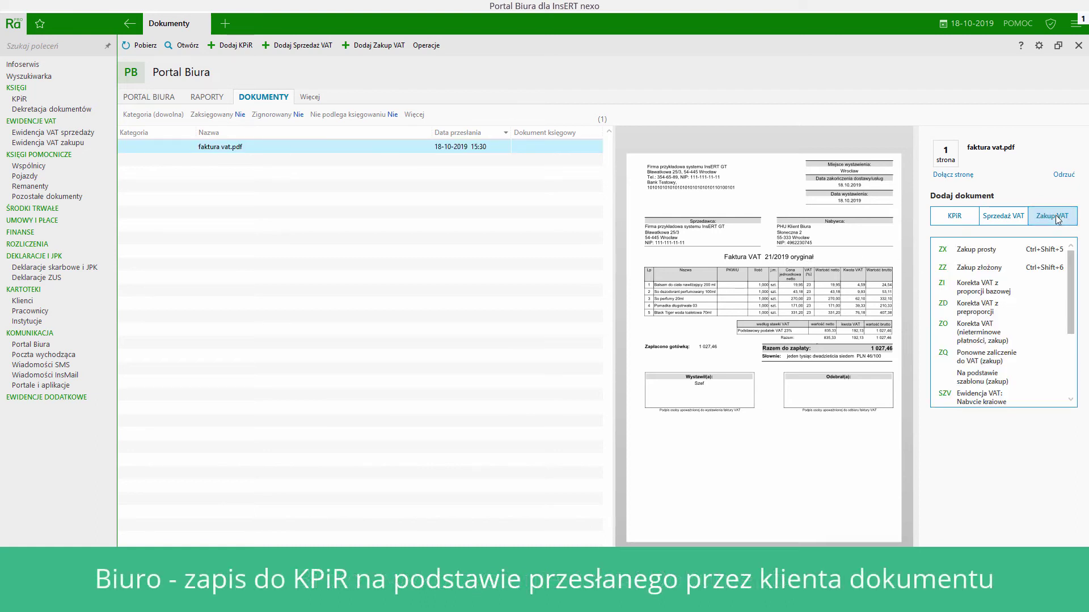
click(954, 217)
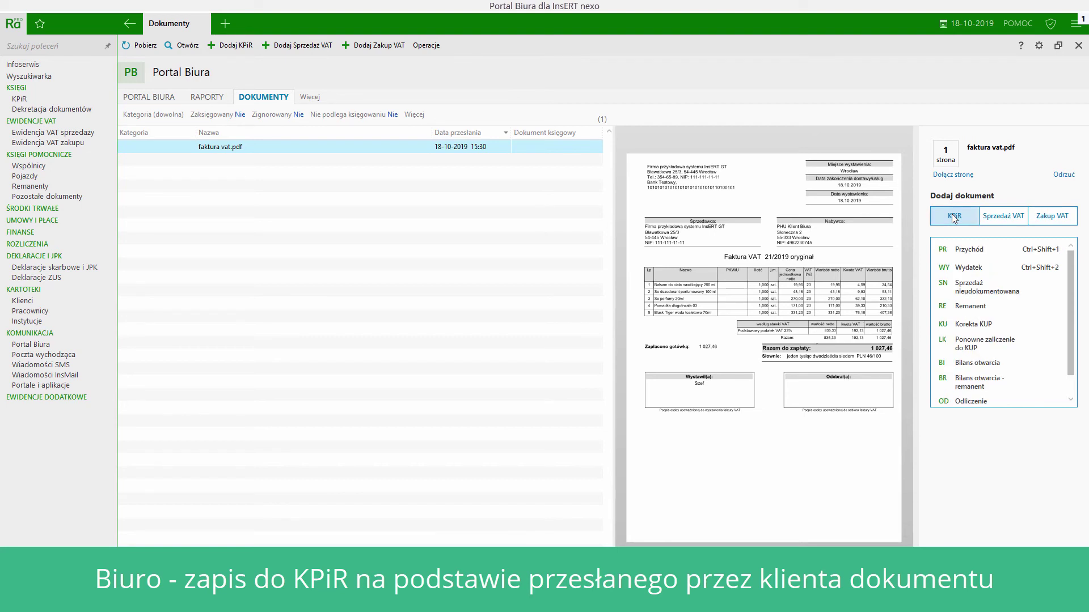
click(969, 269)
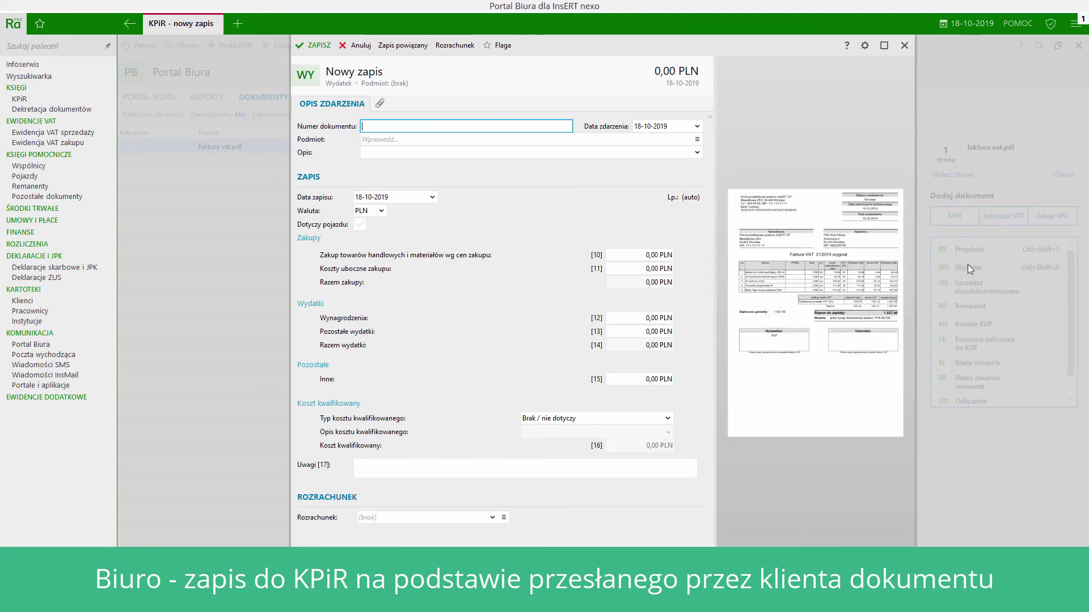
click(883, 46)
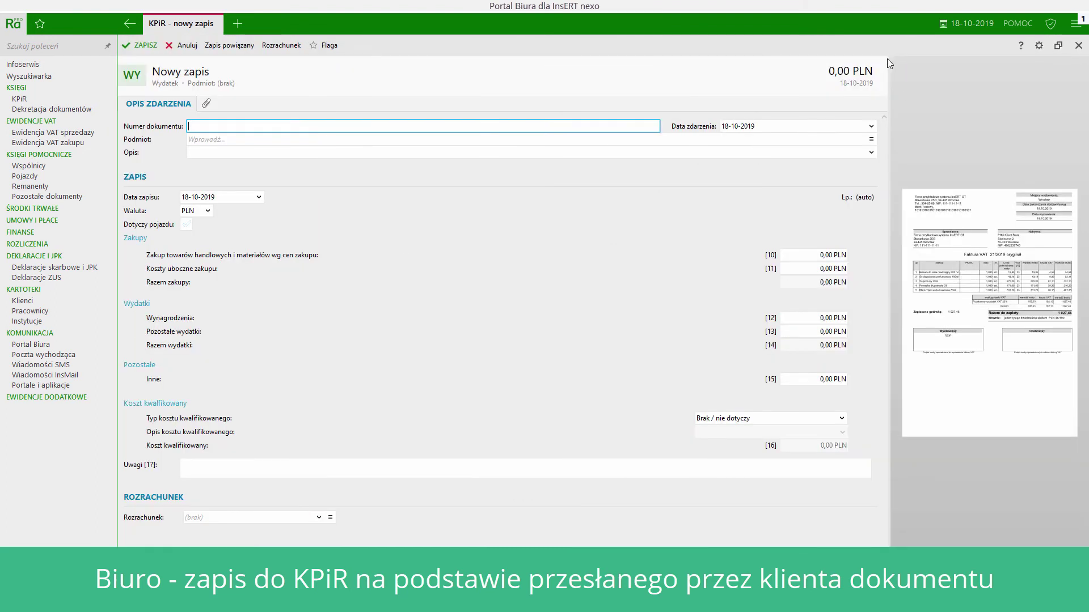
drag(858, 113, 707, 110)
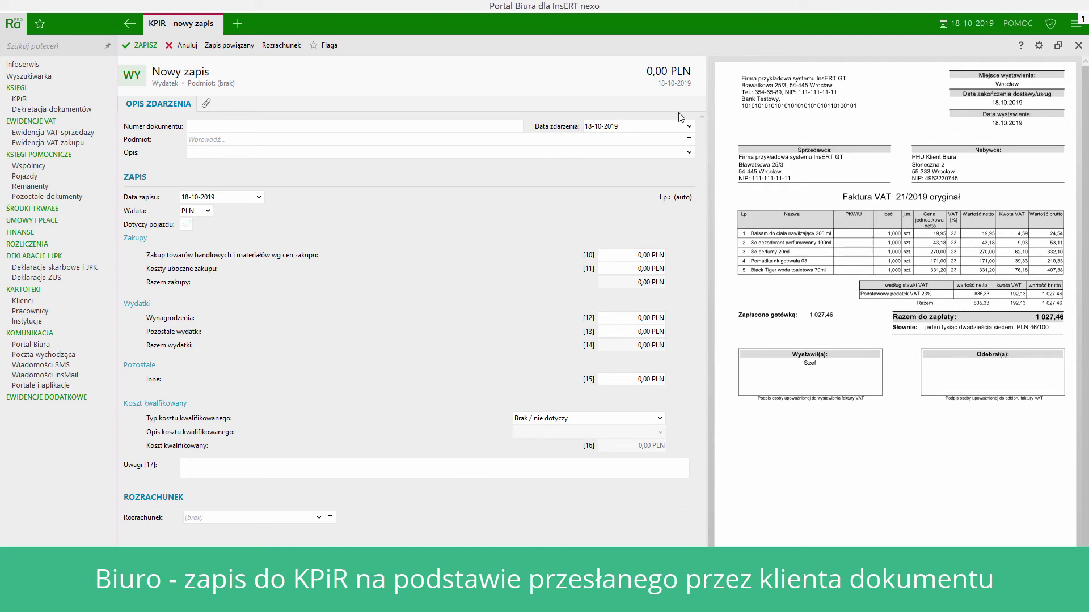
- Fill in document number 21/2019, entity Firma przykładowa systemu InsERT GT, description "zakup materiałów promocyjnych" and 835,33 PLN for Zakup towarów handlowych i materiałów
click(265, 127)
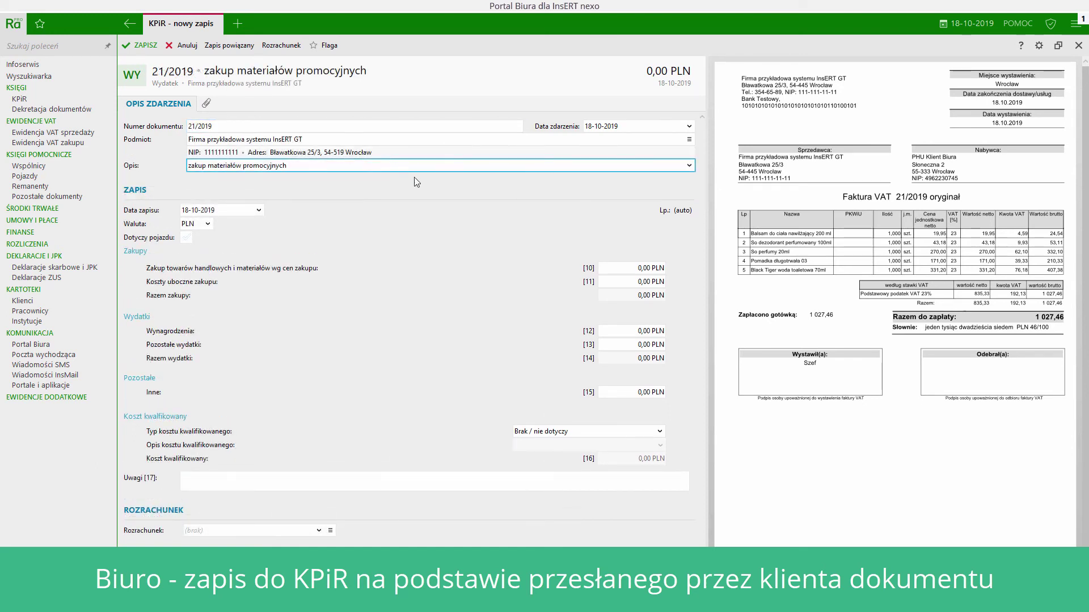
click(623, 267)
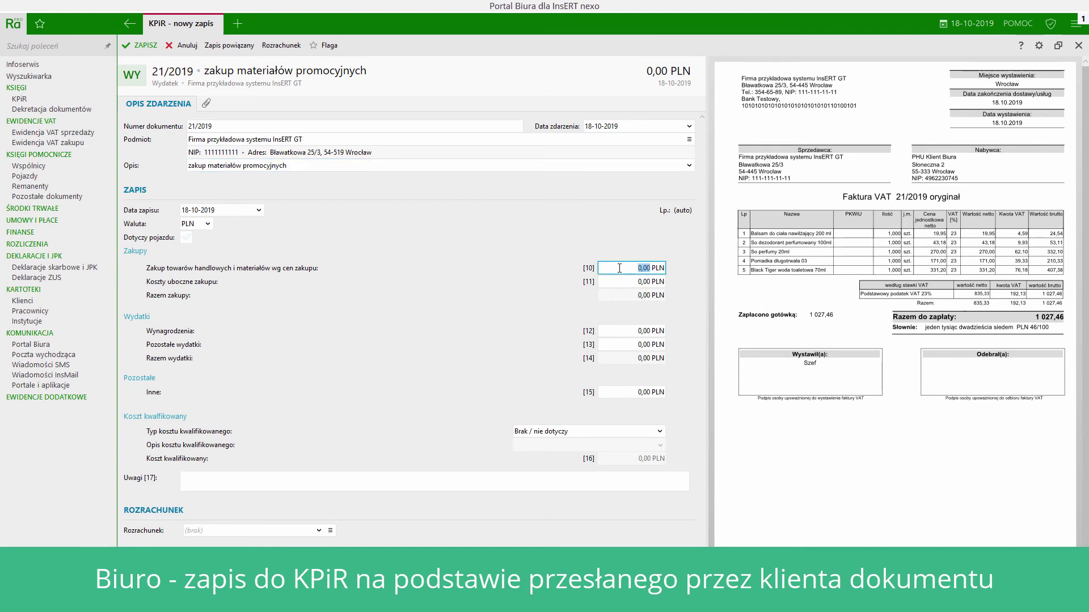
text(835,33)
- Add a related VAT document to the KPiR entry for invoice 21/2019 and save the entry
click(241, 48)
click(245, 65)
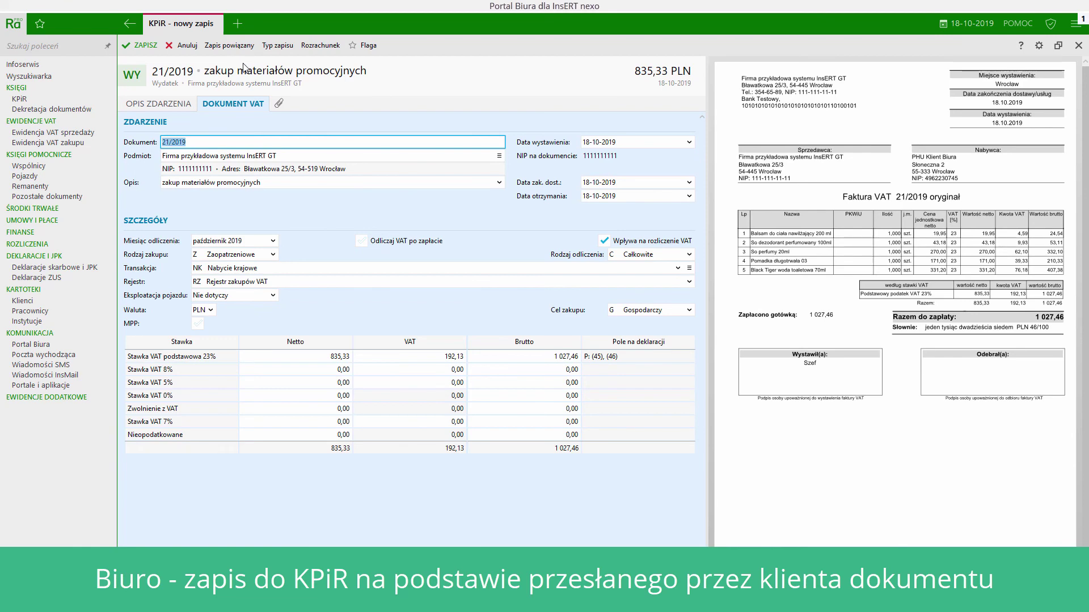
click(138, 51)
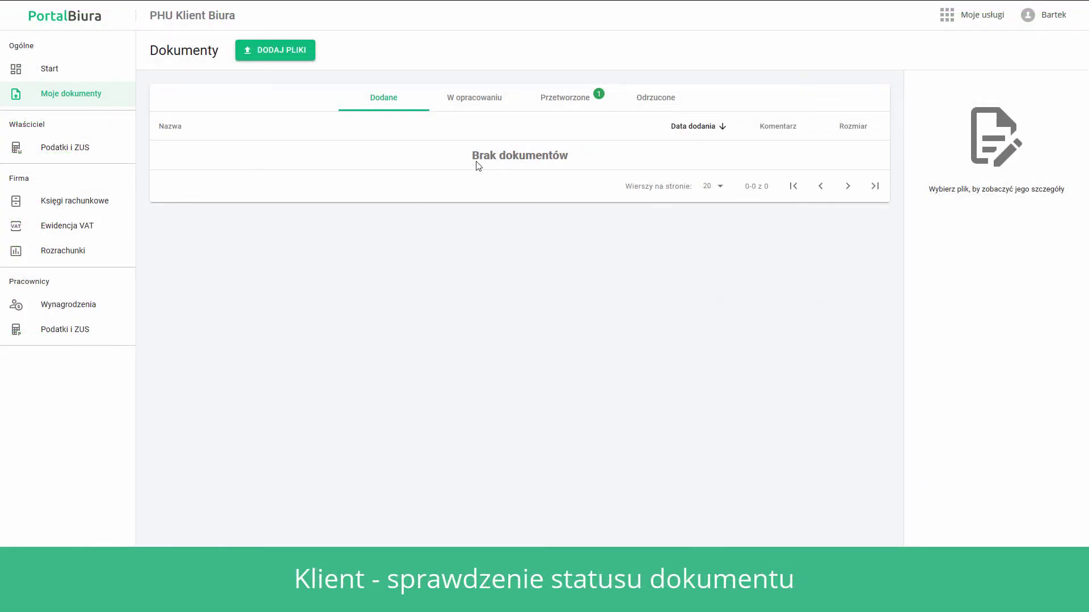
- Check the Przetworzone documents in the client's Portal Biura
click(562, 106)
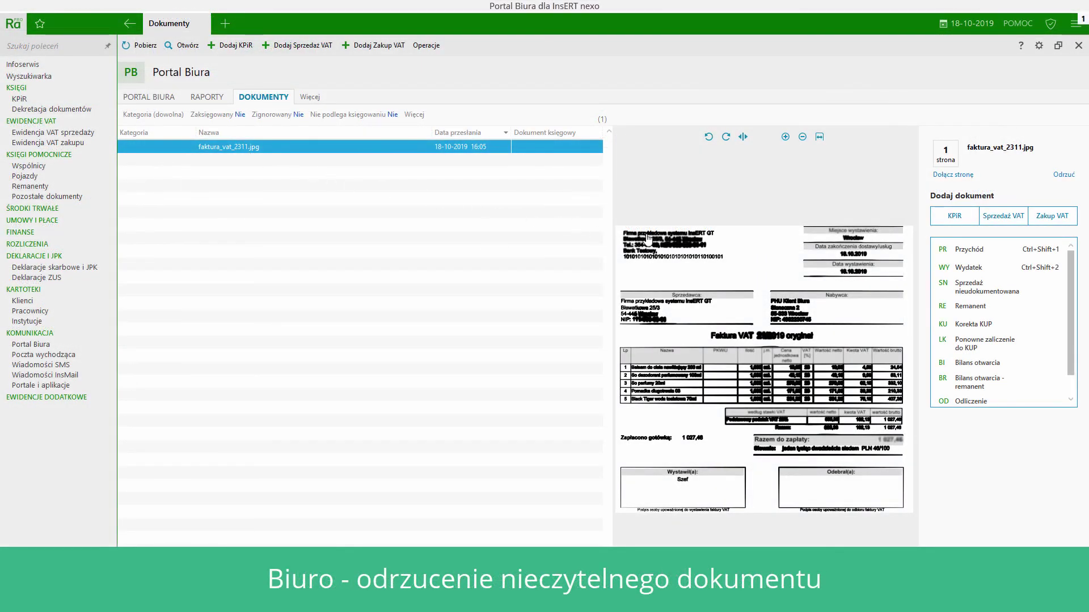
- In InsERT nexo, reject faktura_vat_2311.jpg with the reason "dokument nieczytelny, proszę o przesłanie go w lepszej jakości"
click(1065, 175)
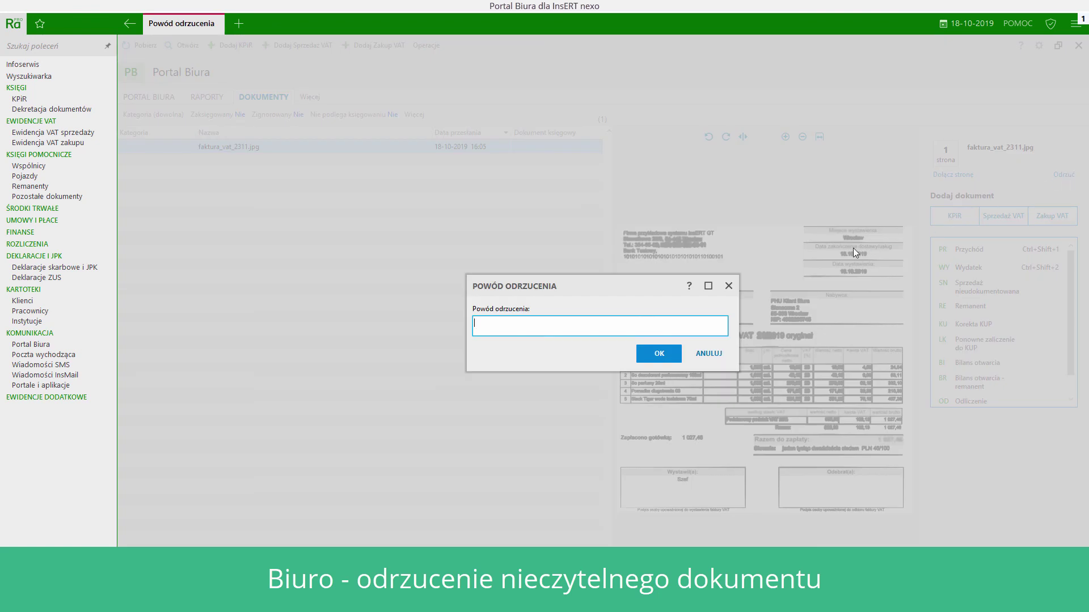
text(dokument nieczytelny, proszę o przesłanie go w lepszej jakości)
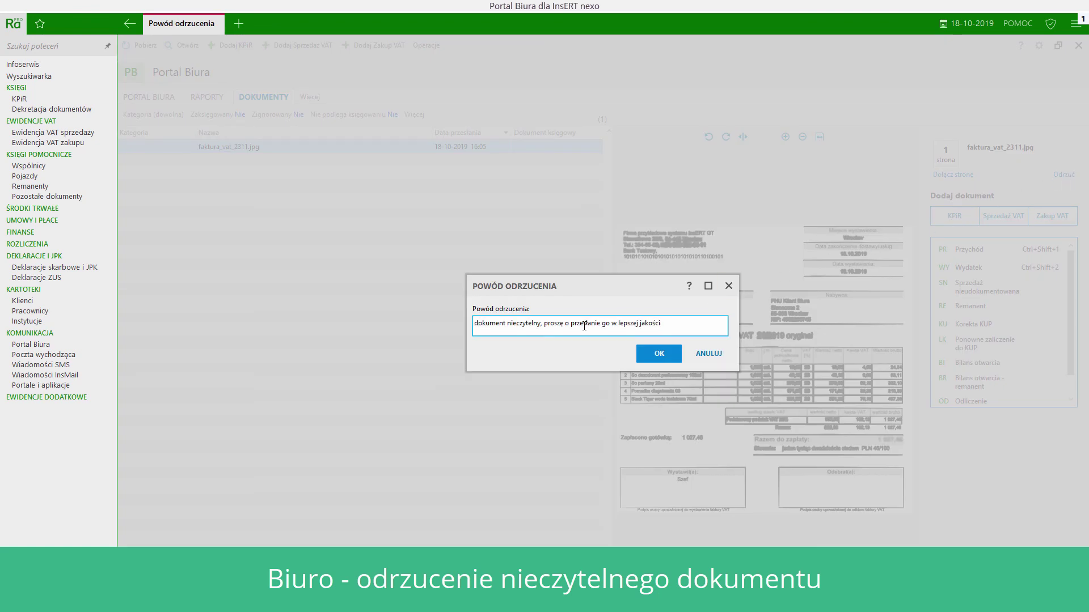
click(659, 353)
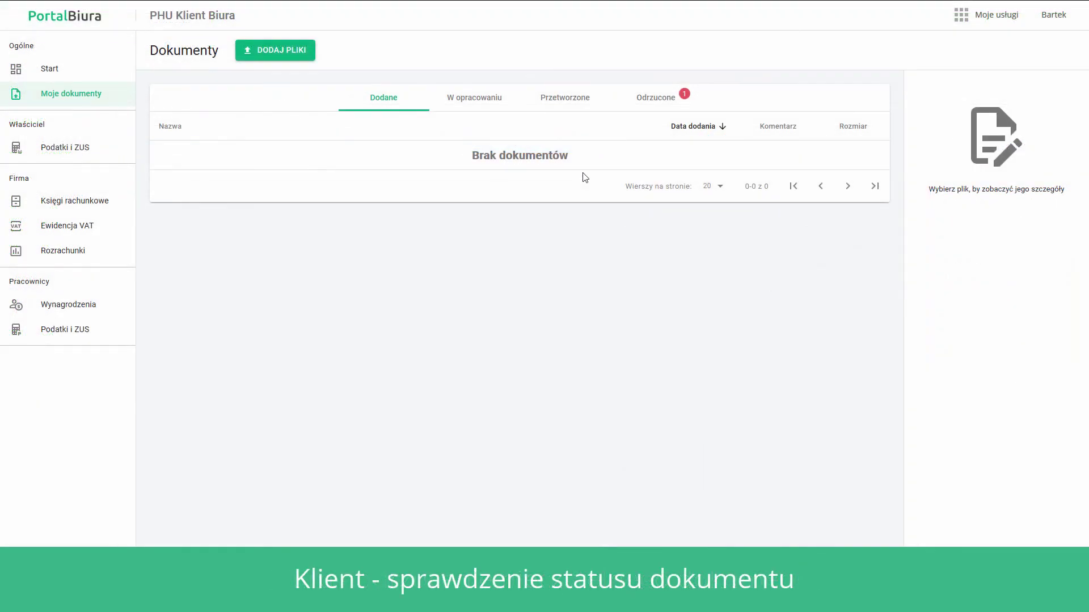
- View the details of the rejected faktura_vat_2311.jpg among the Odrzucone documents in the client's Portal Biura
click(651, 103)
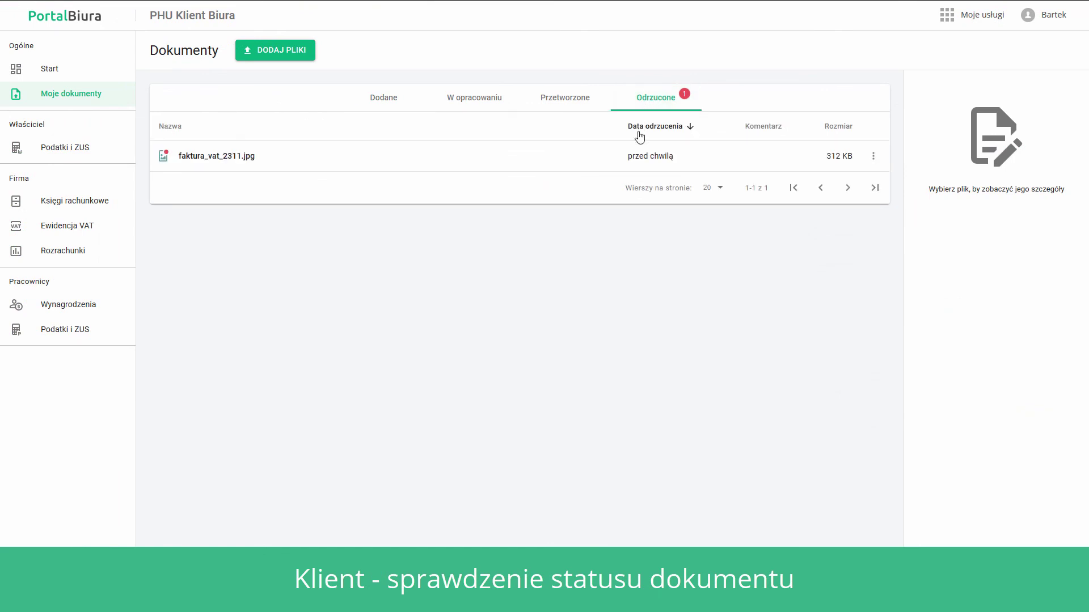
click(629, 162)
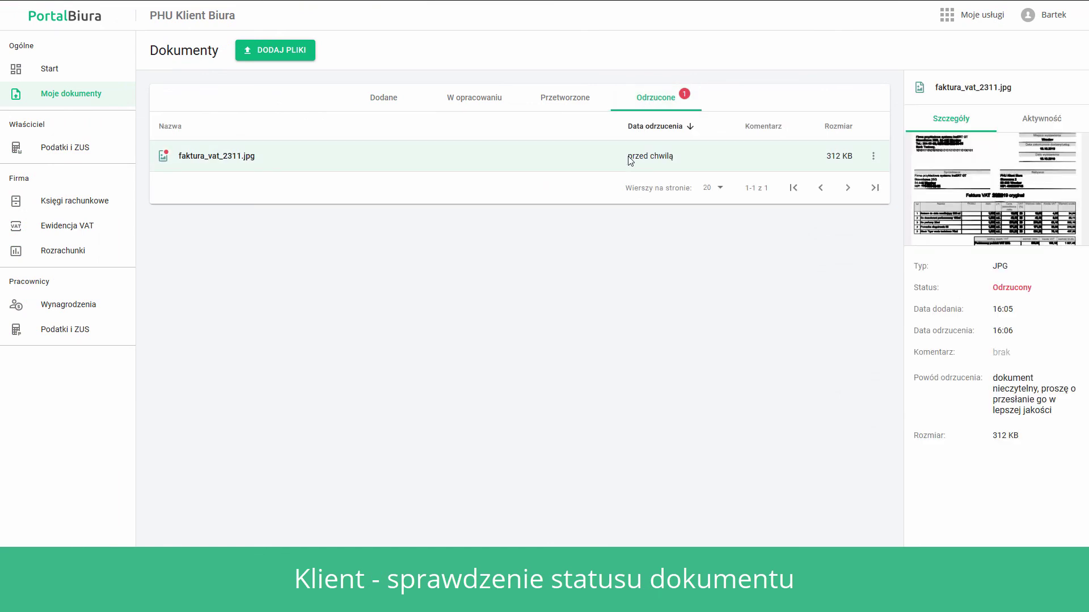